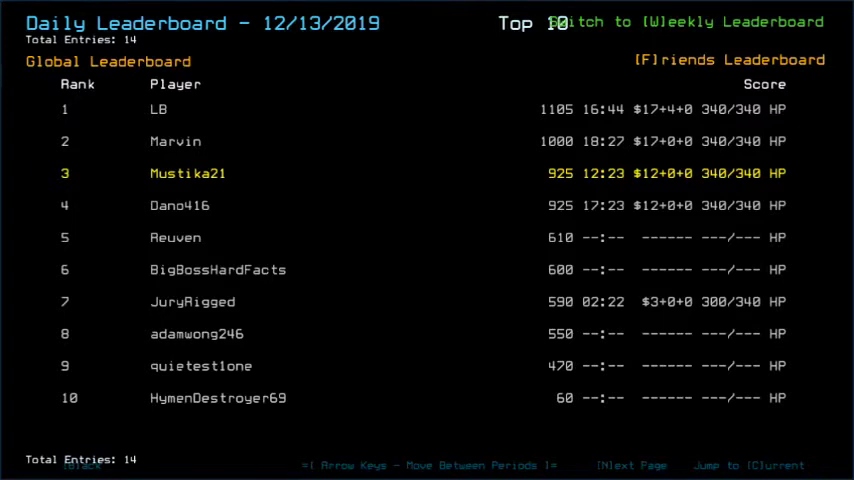
Switch the 12/13/2019 daily leaderboard from the global to the friends ranking
key("f")
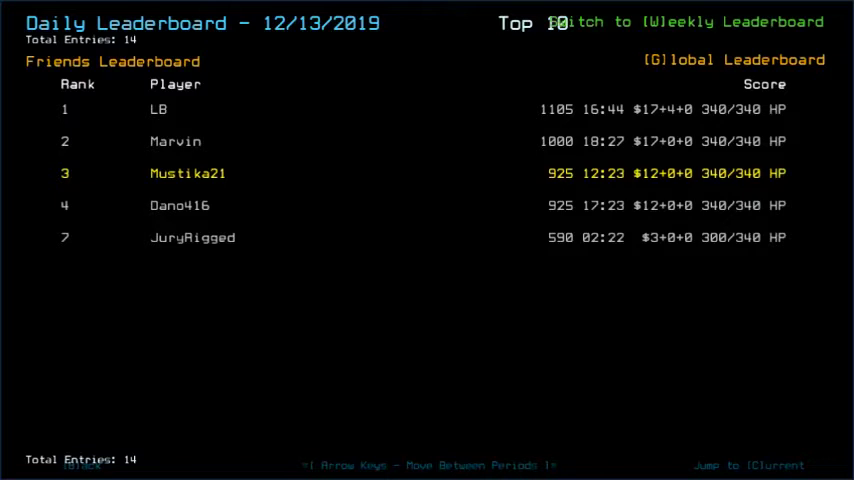
Leave the friends' daily leaderboard and return to the Challenge Launcher
key("Escape")
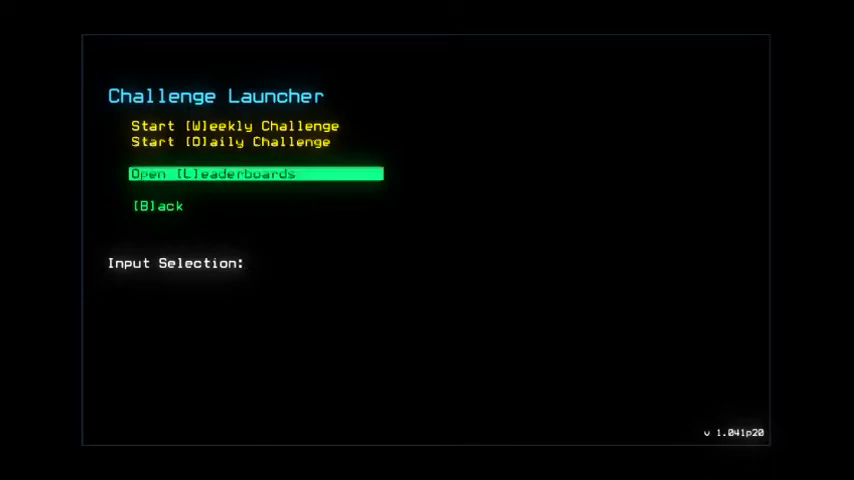
type("d")
Start the daily challenge and set graphics to Simple far view, Medium quality, Few clutter
key("Return")
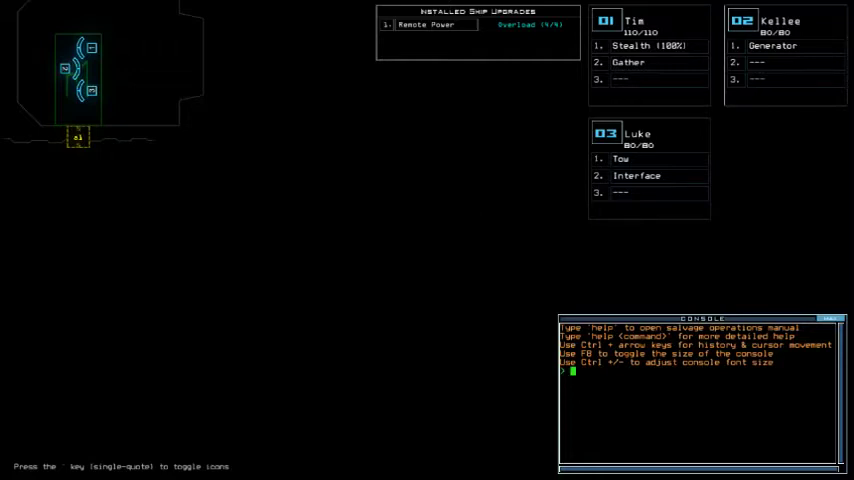
key("Escape")
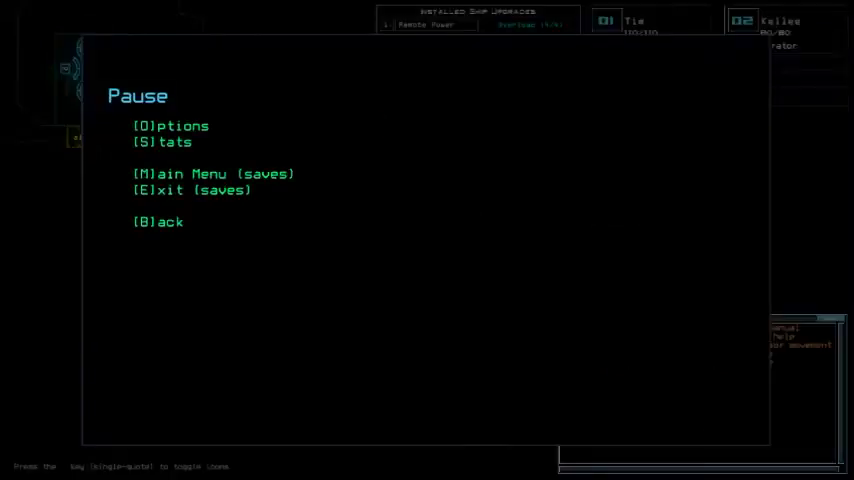
key("o")
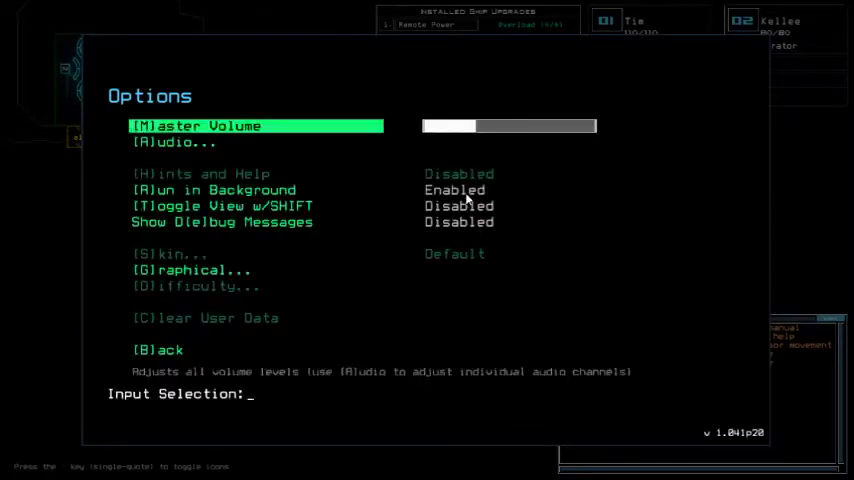
key("g")
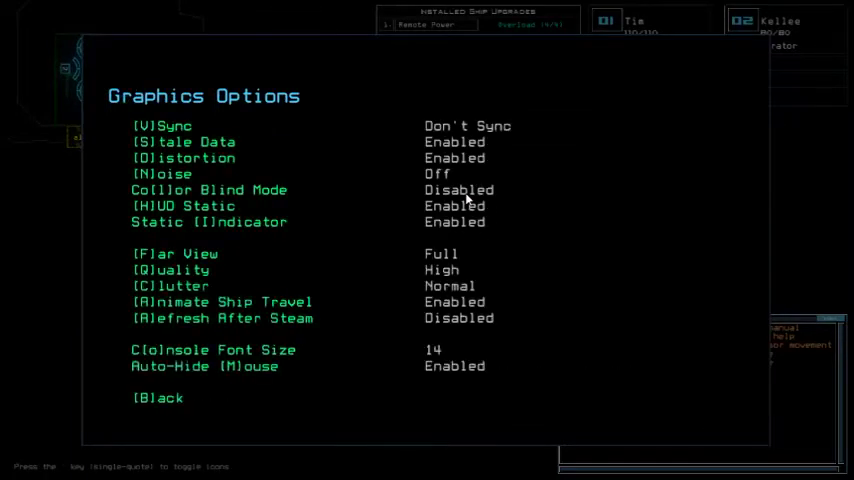
key("f")
key("q")
key("c")
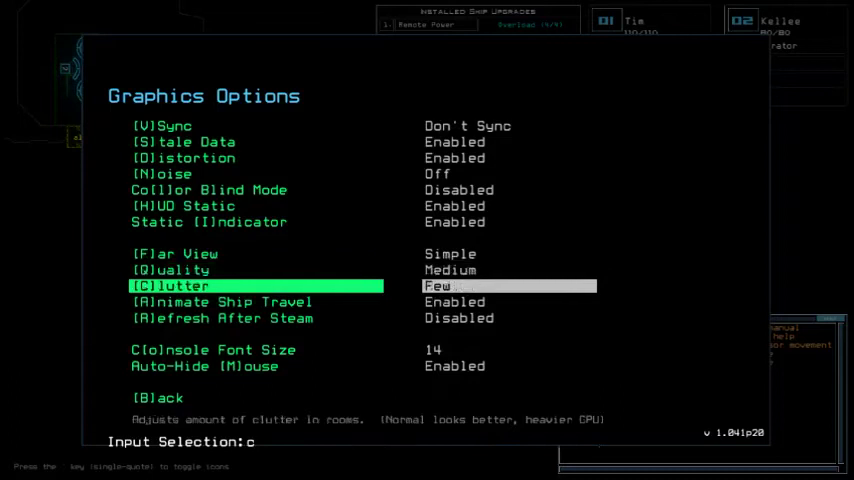
key("b")
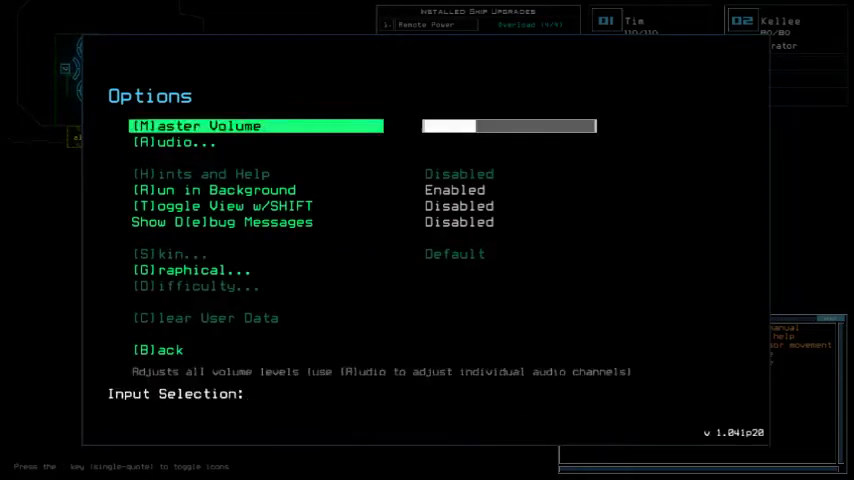
key("b")
type("b")
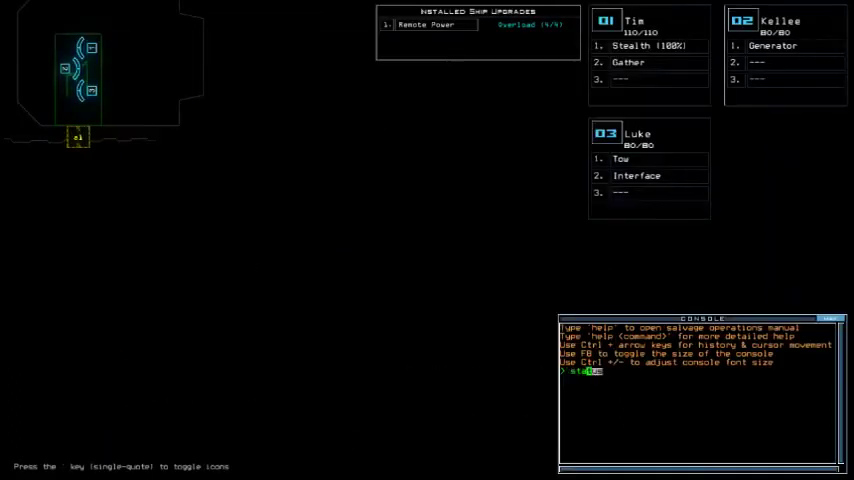
type("tus")
Check the derelict's status and swap the Stealth and Gather upgrades onto drone Luke
key("Return")
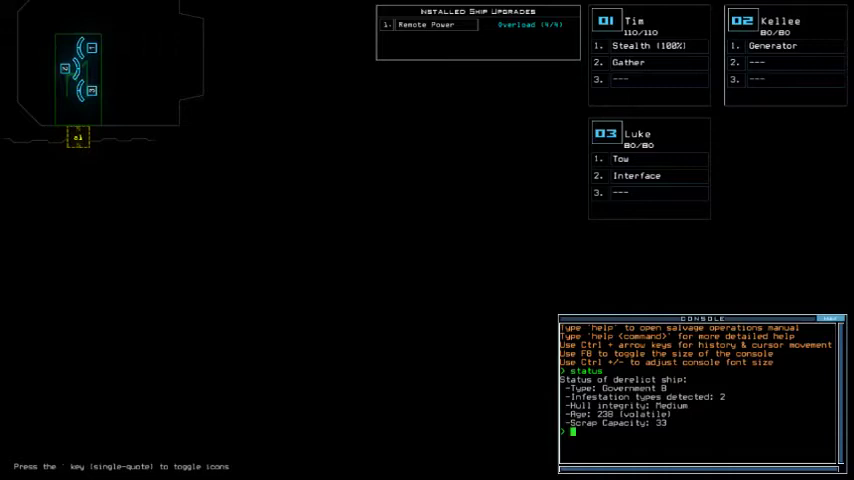
type("swap")
key("Return")
key("Escape")
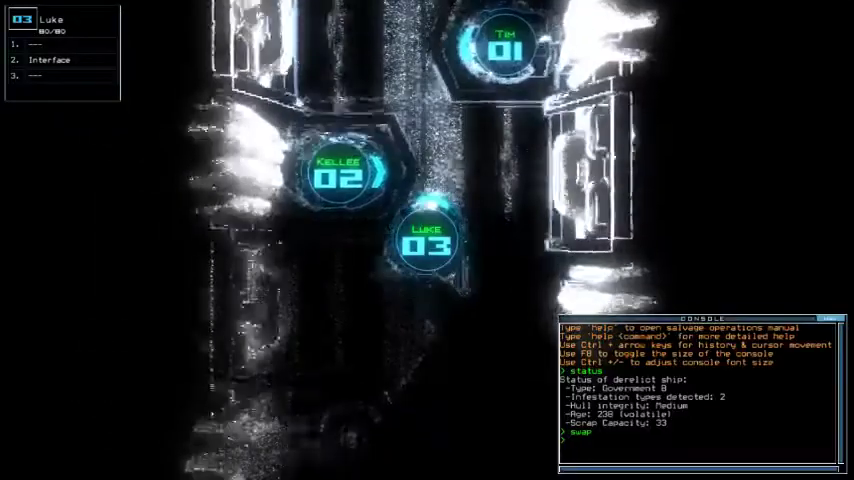
type("swap")
key("Return")
key("Return")
key("Escape")
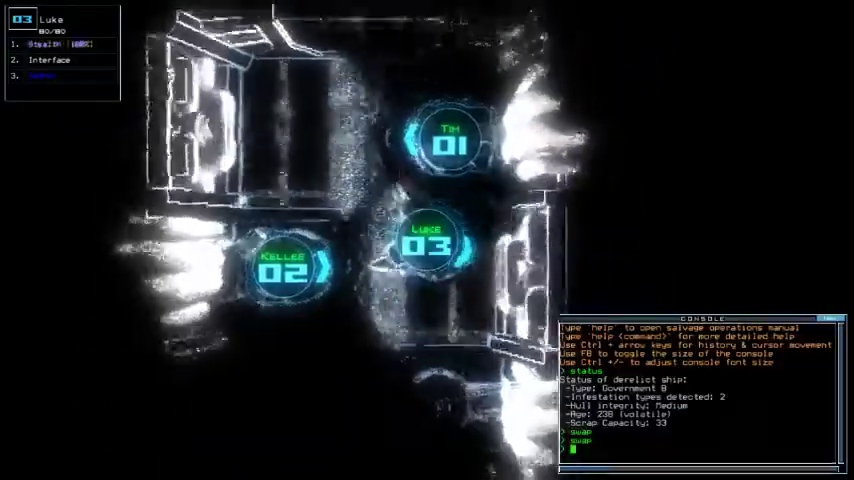
Cycle through drones Tim, Kellee and Luke, then start the mission
key("1")
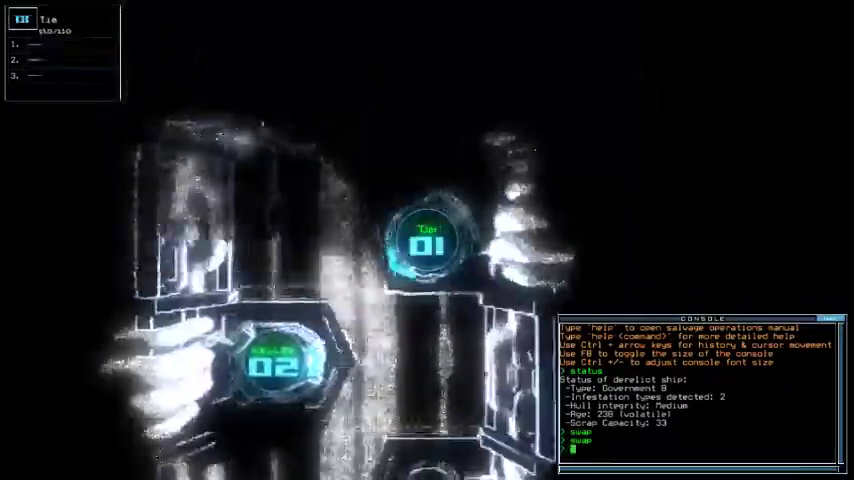
key("2")
key("3")
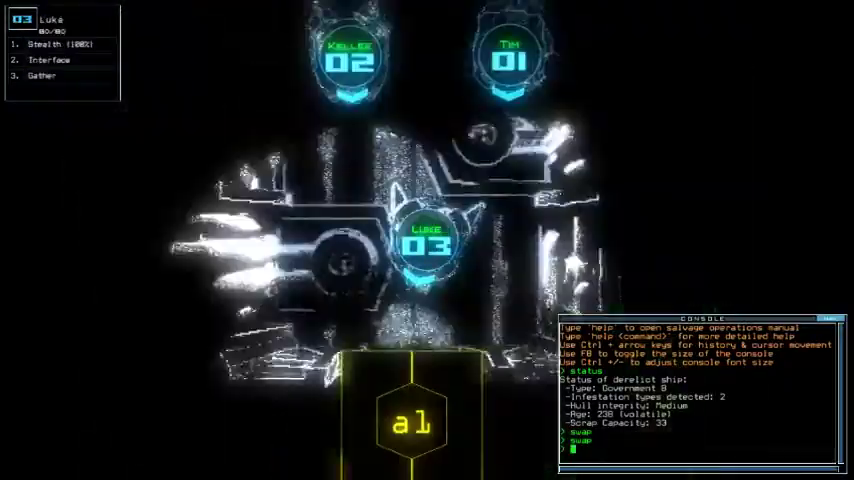
type("go")
key("Return")
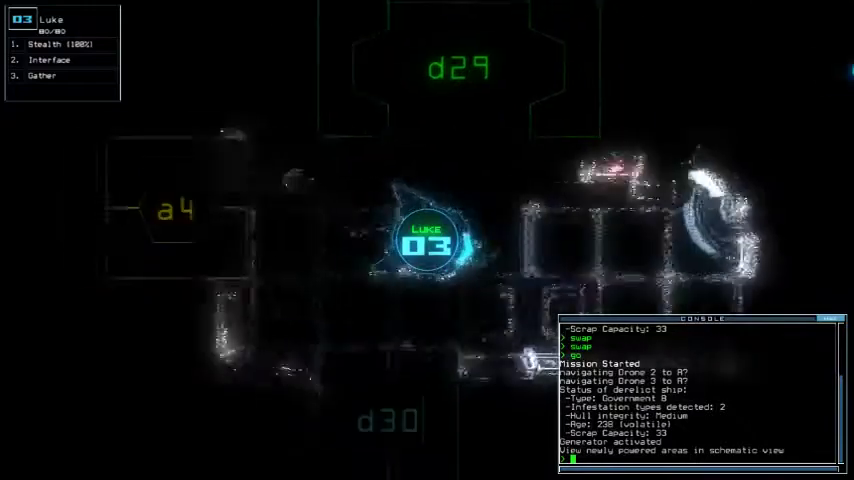
type("navigate 2")
Send drone 2 to Luke's room, power the generator and scan nearby rooms
key("Return")
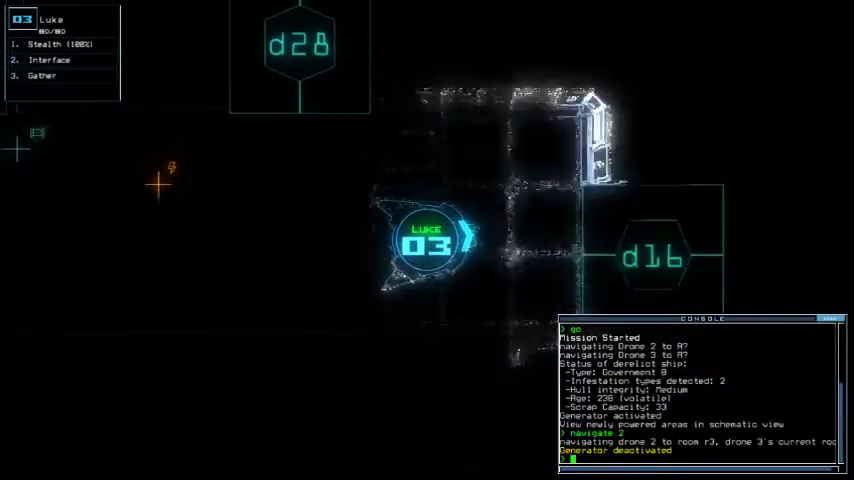
type("generator 2")
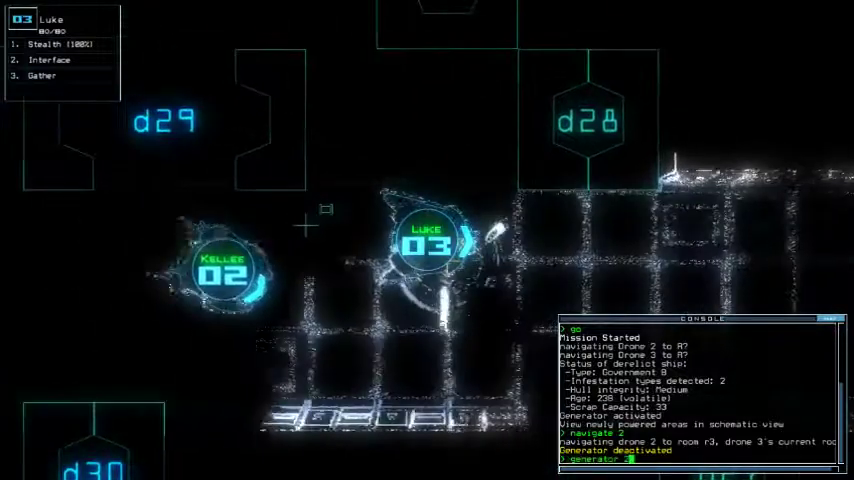
key("Return")
type("exe")
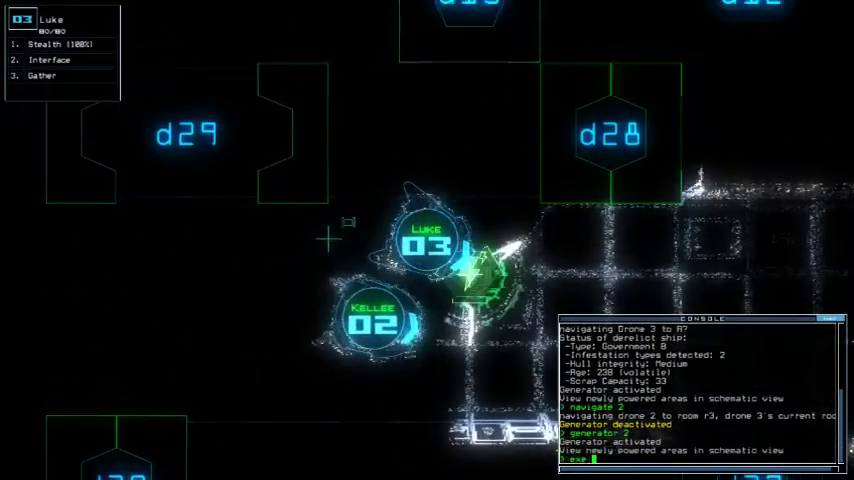
key("space")
key("Return")
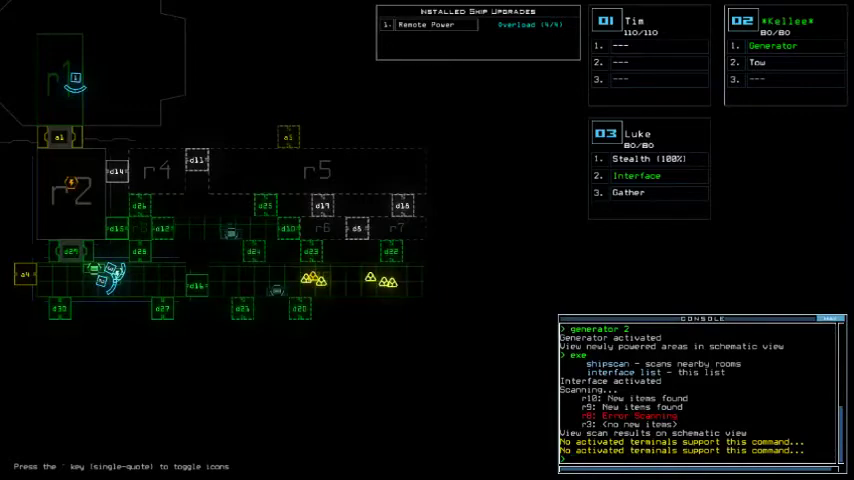
key("space")
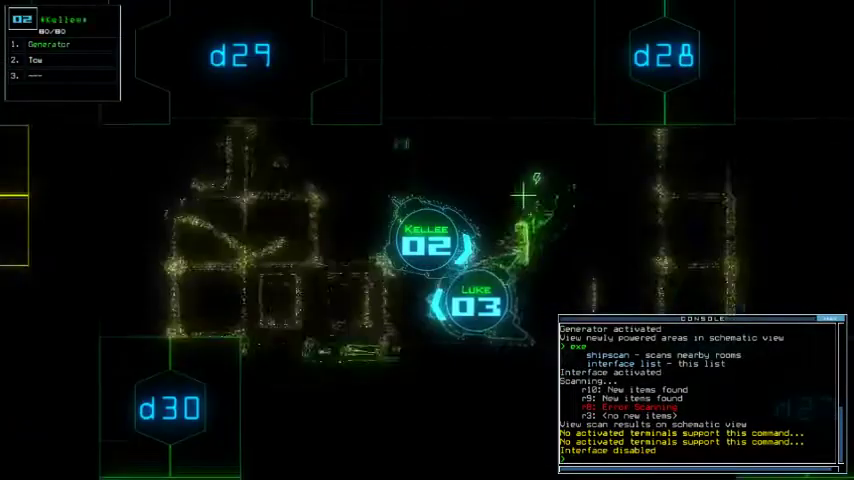
type("3g")
key("Return")
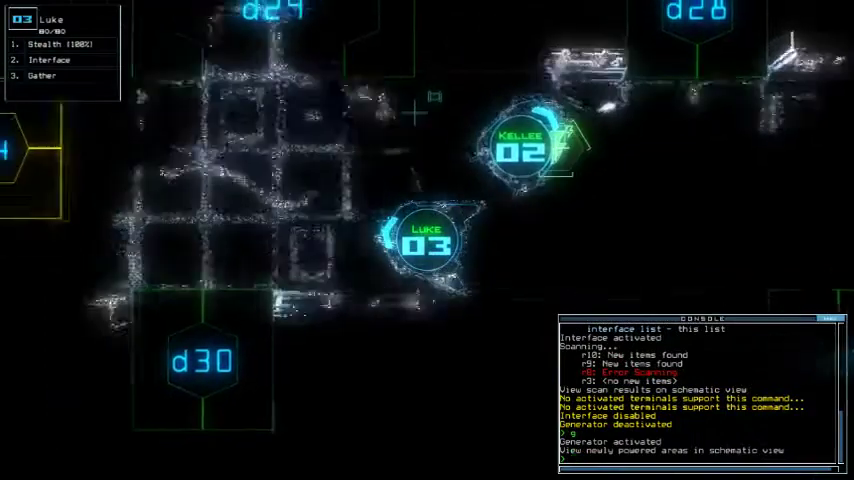
type("cd a4")
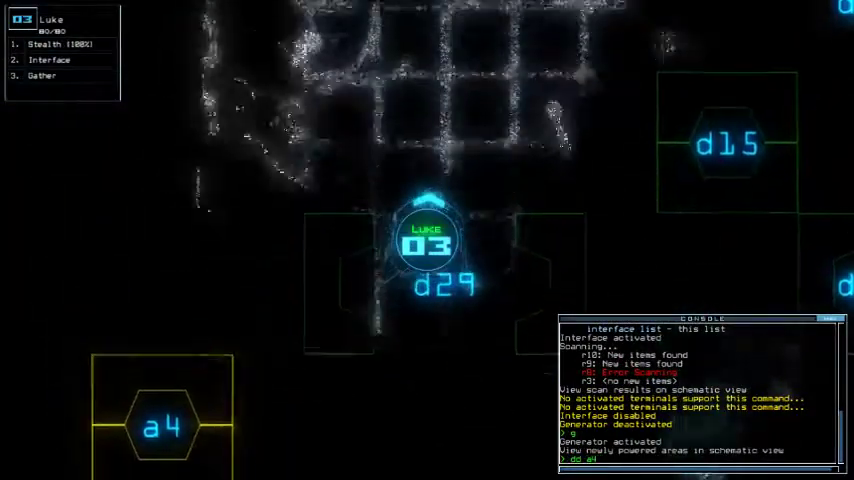
Redock at airlock a4 and open doors d29, d15 and d12 with Luke stealthed
key("Return")
type("d29")
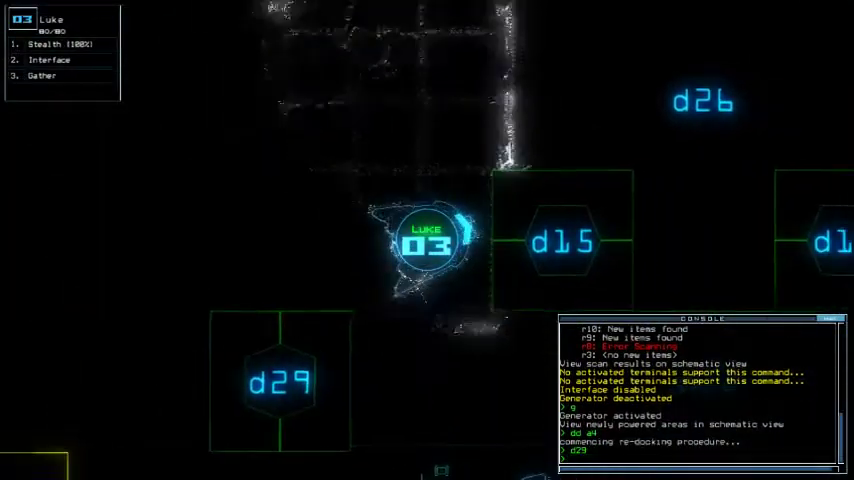
key("Return")
type("st:d15")
key("Return")
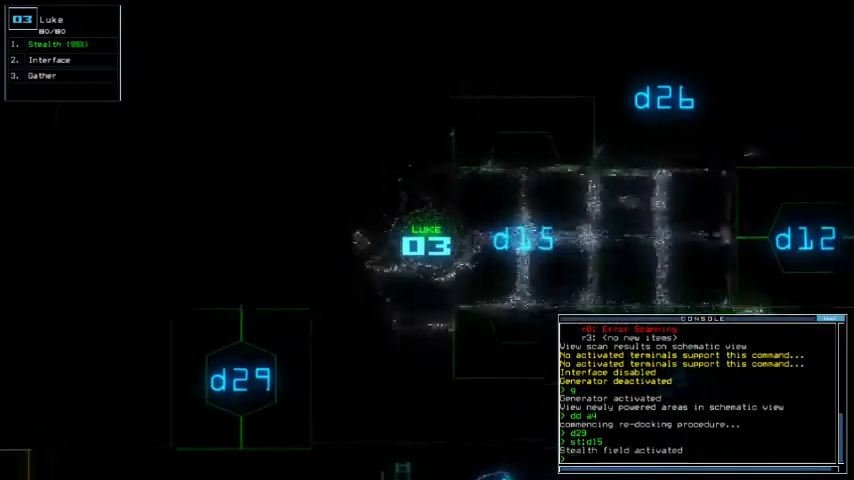
type("d12")
key("Return")
type("d1")
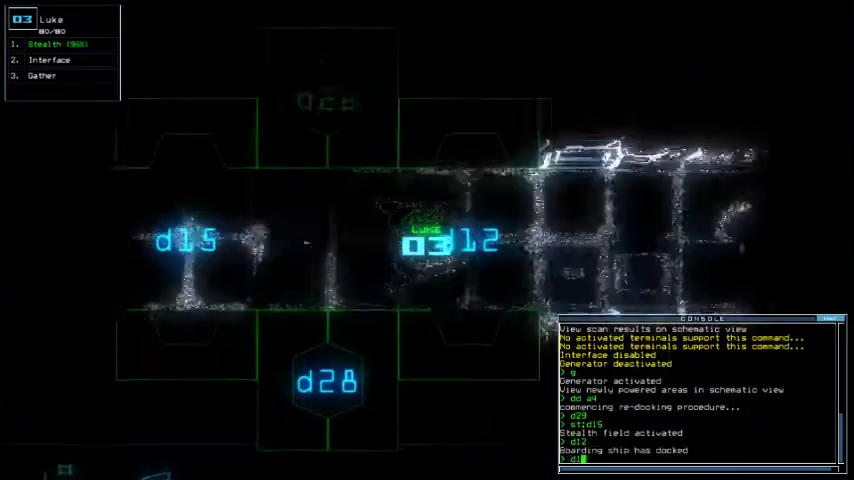
type("5")
key("Return")
type("d12")
key("Return")
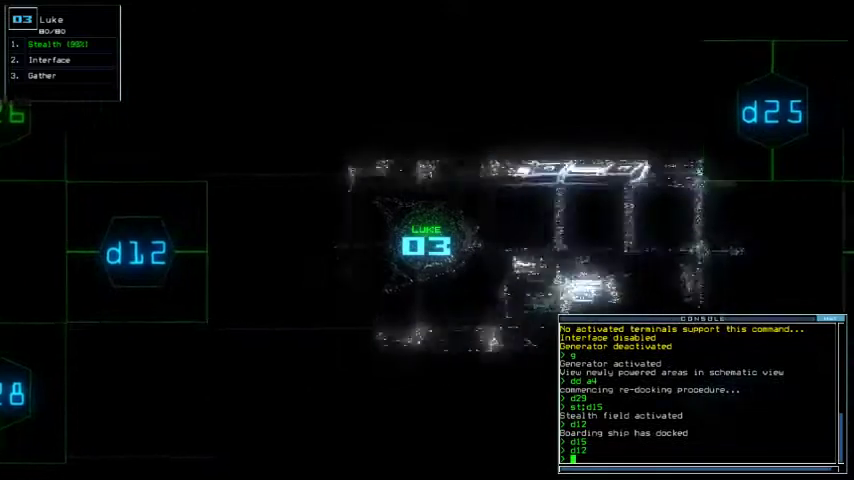
key("Tab")
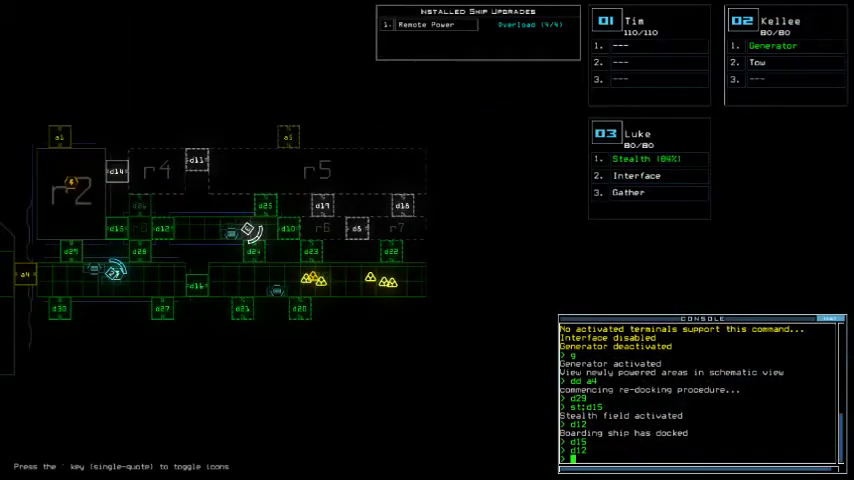
Open door d24 and have Luke gather all the nearby scrap
key("Tab")
type("d24")
key("Return")
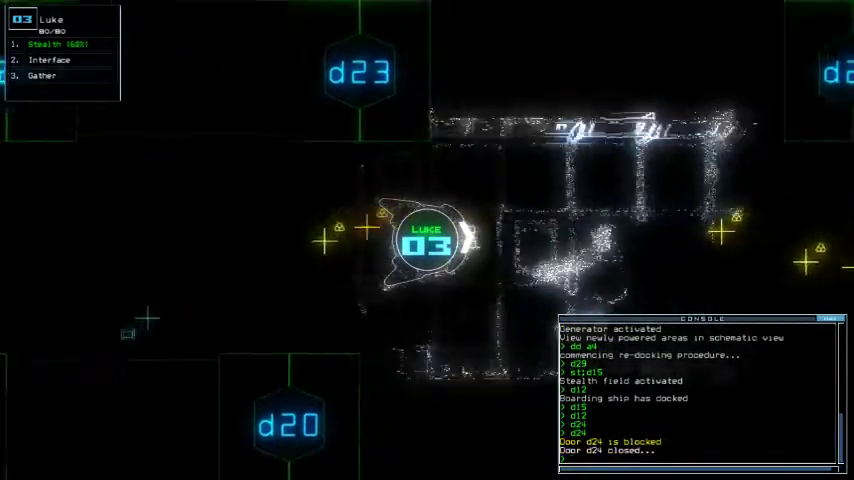
type("g")
key("Return")
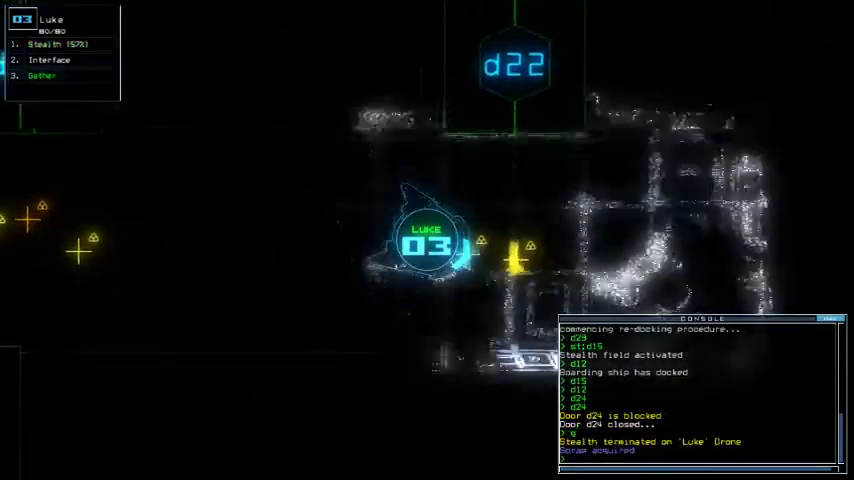
type("g")
key("Return")
type("g")
key("Return")
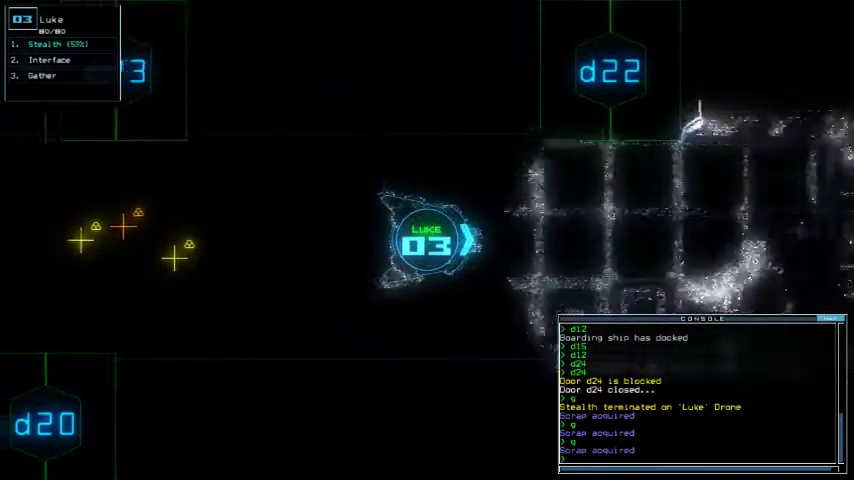
type("g")
key("Return")
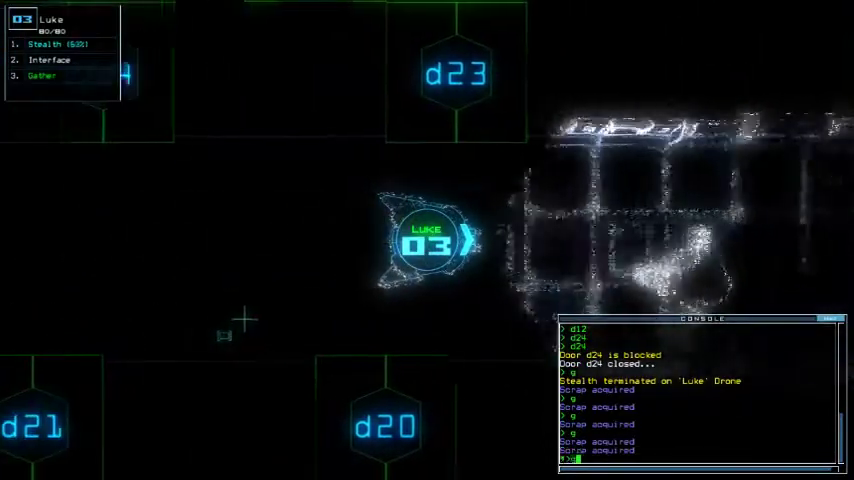
key("space")
key("space")
type("st;d23")
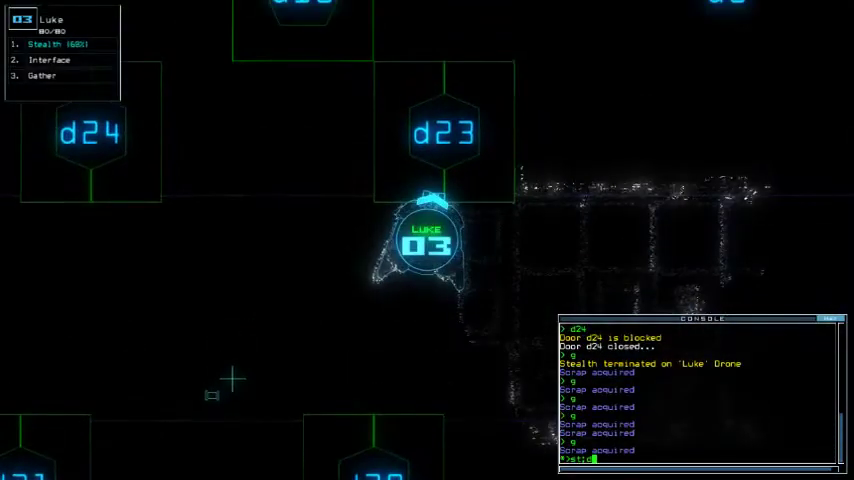
Sneak Luke under stealth through doors d23, d20 and d22
key("Return")
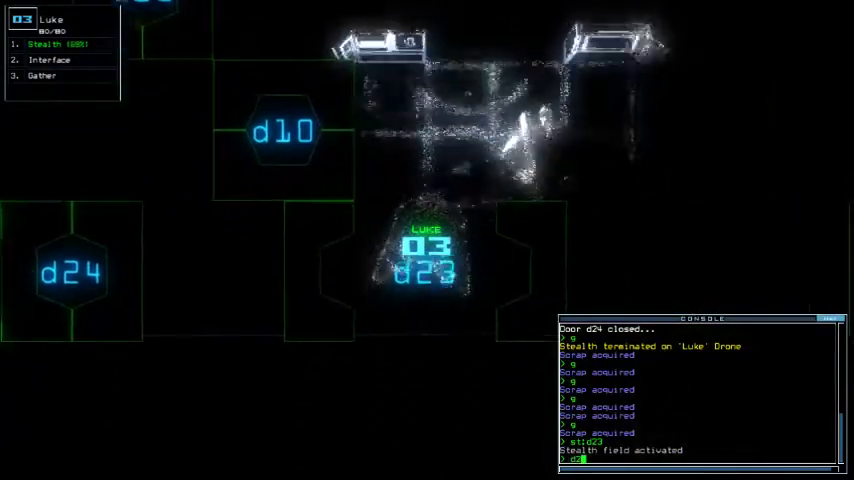
type("d23")
key("Return")
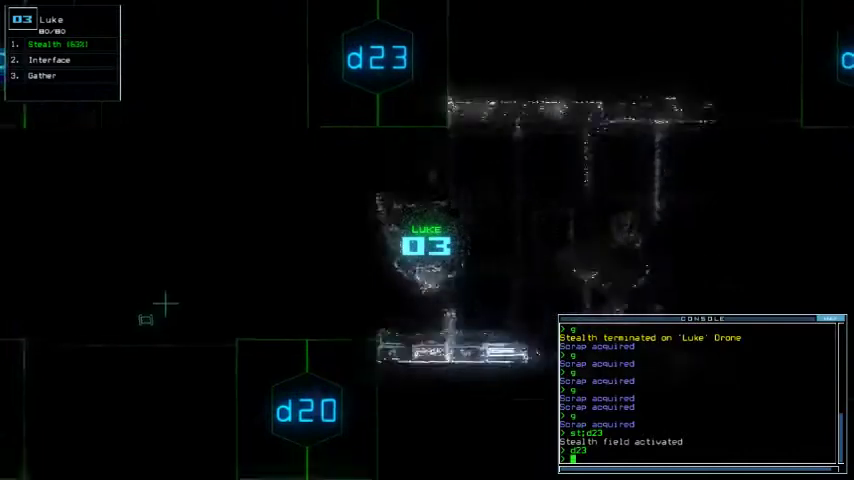
key("space")
key("space")
type("d")
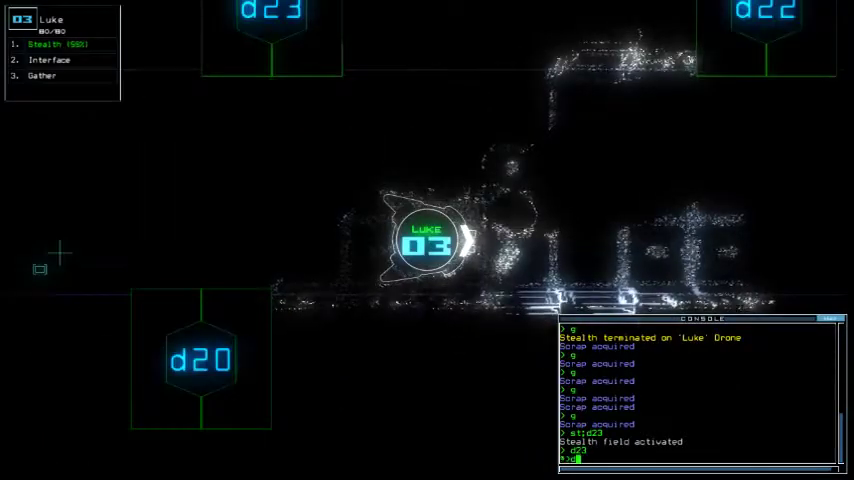
type("g")
type("d20:d20")
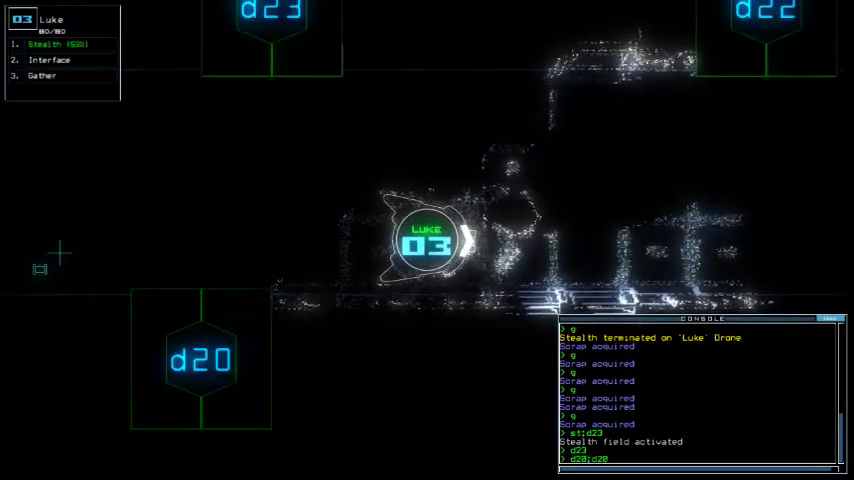
key("Return")
key("space")
key("space")
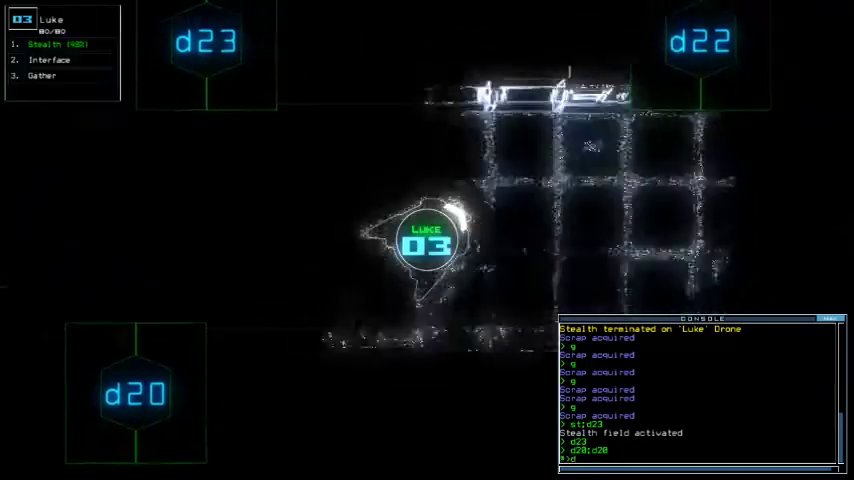
type("d22")
key("Return")
key("space")
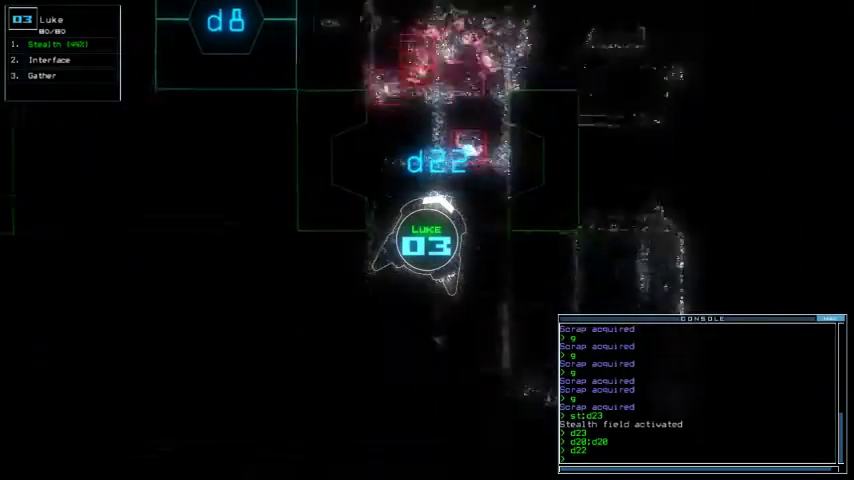
key("space")
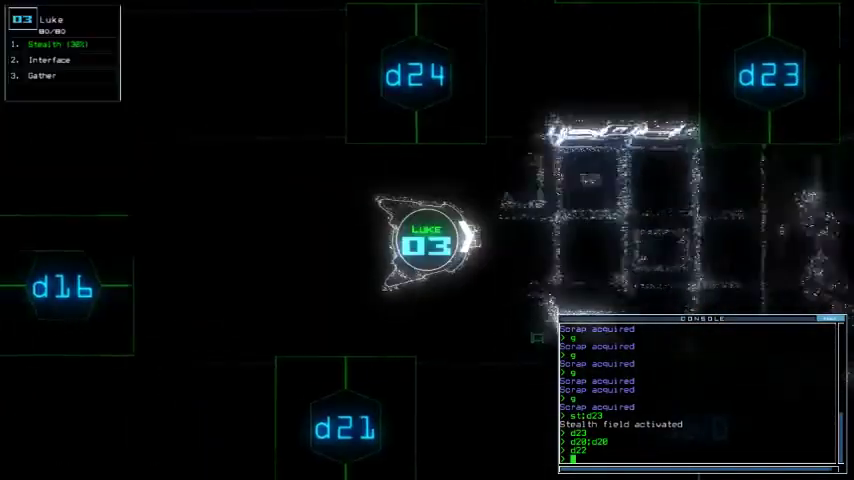
type("d16")
Move Luke through d16, close nearby doors, drop stealth and return through d23
key("Return")
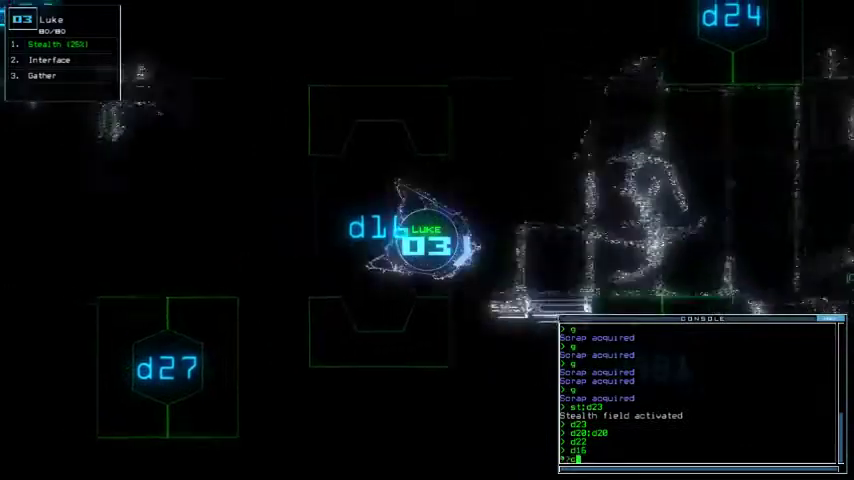
type("cccc")
key("Return")
type("st")
key("Return")
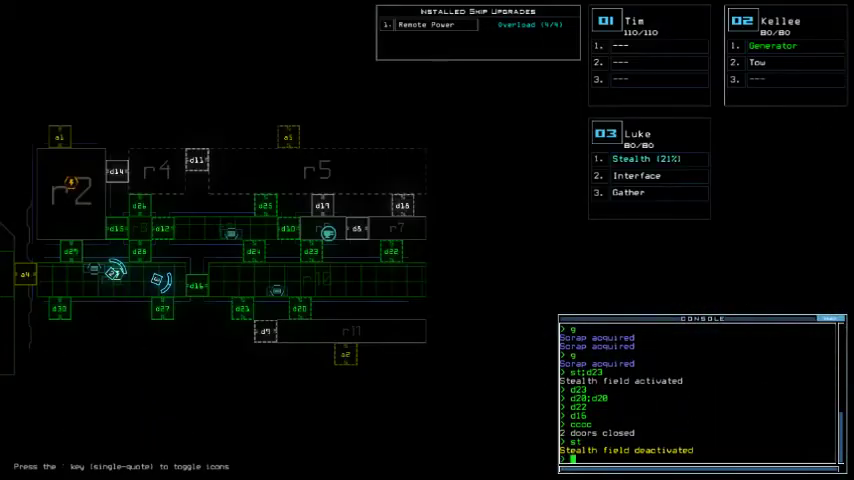
type("3")
key("Return")
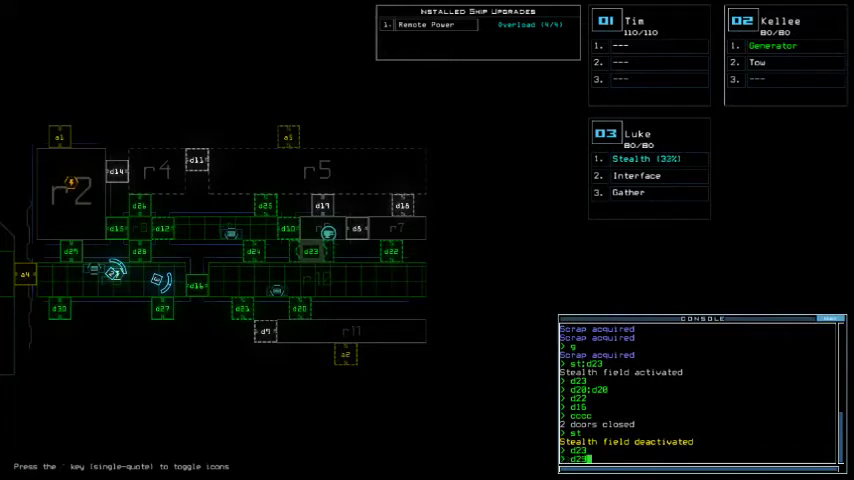
key("space")
type("7;d27;d30;d30")
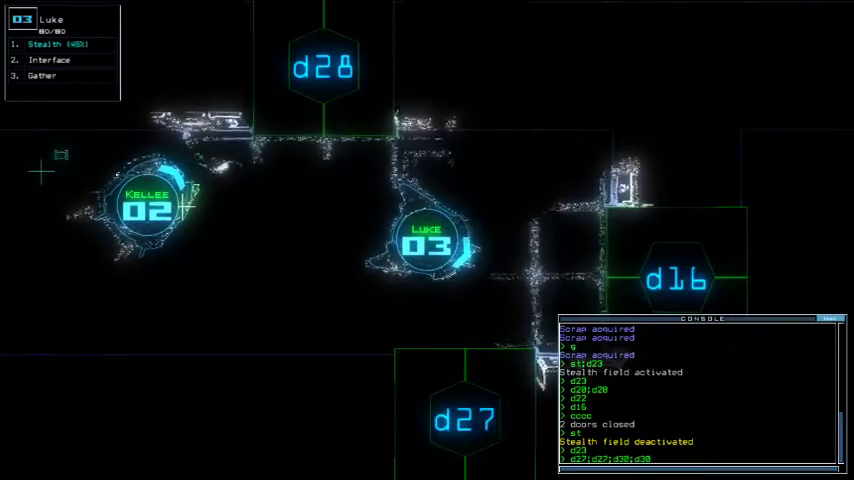
type(";d30")
key("space")
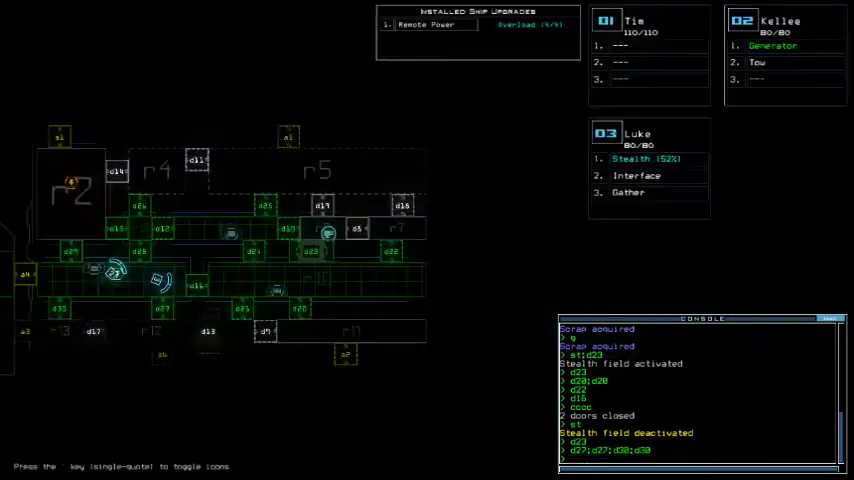
key("space")
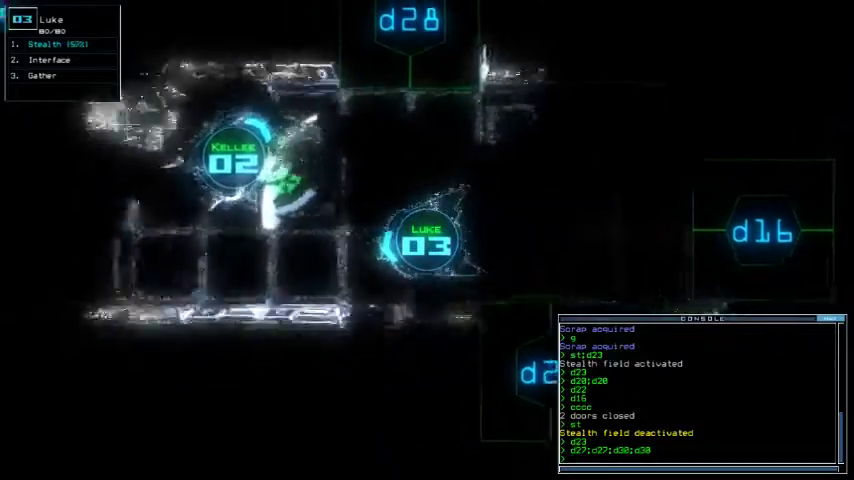
type("d r1")
Open room r1's doors, send Tim toward room r3, and re-dock at airlock a3
key("Return")
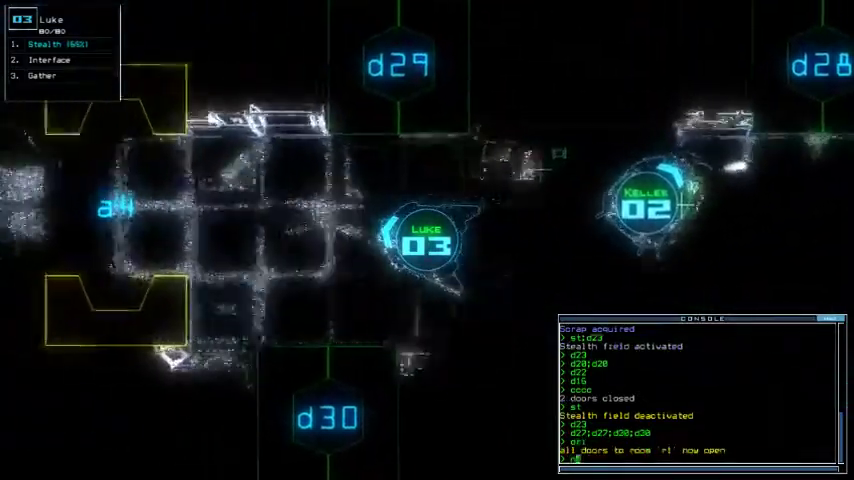
type("avigate 1")
key("Return")
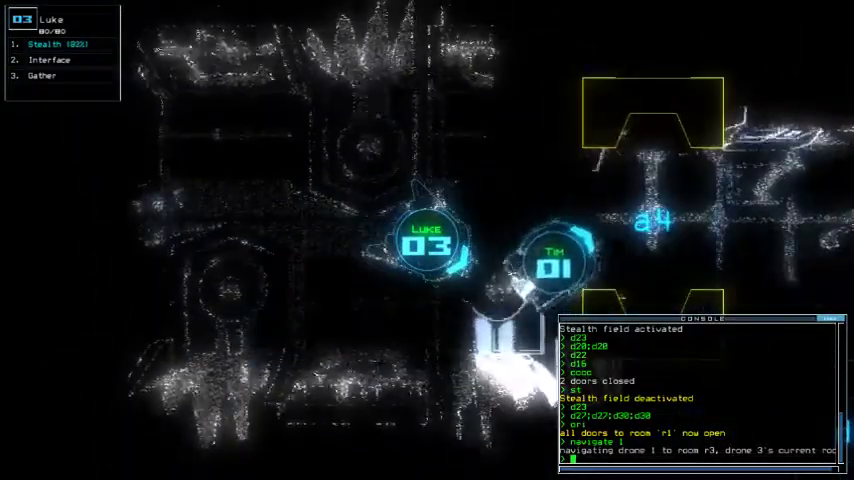
key("1")
key("space")
type("d1 a3")
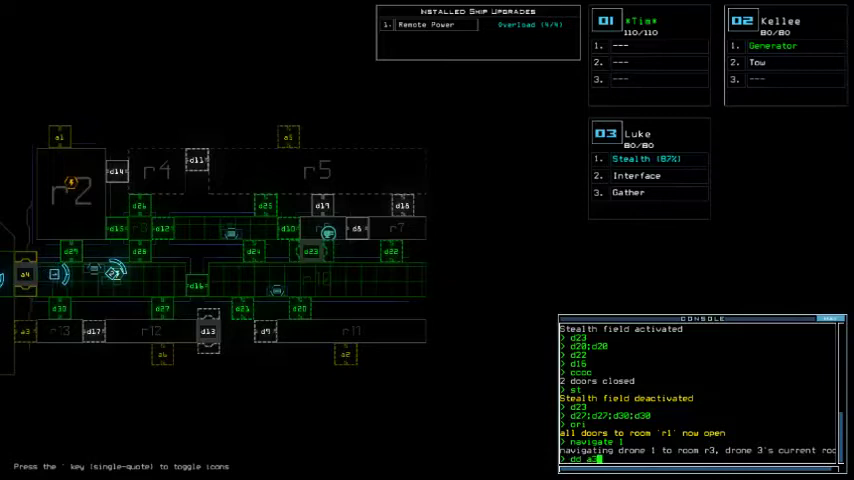
key("Return")
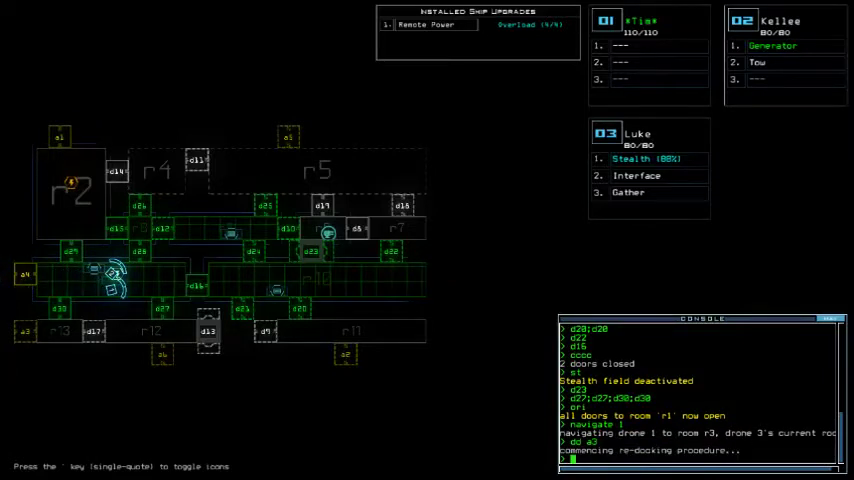
key("space")
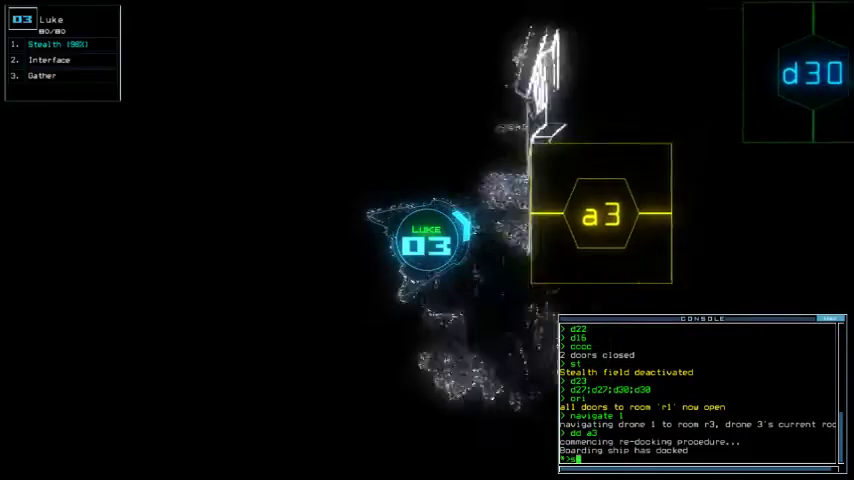
type("stlcm")
Open and close room r1's doors under Luke's stealth, then re-dock at airlock a6
key("Return")
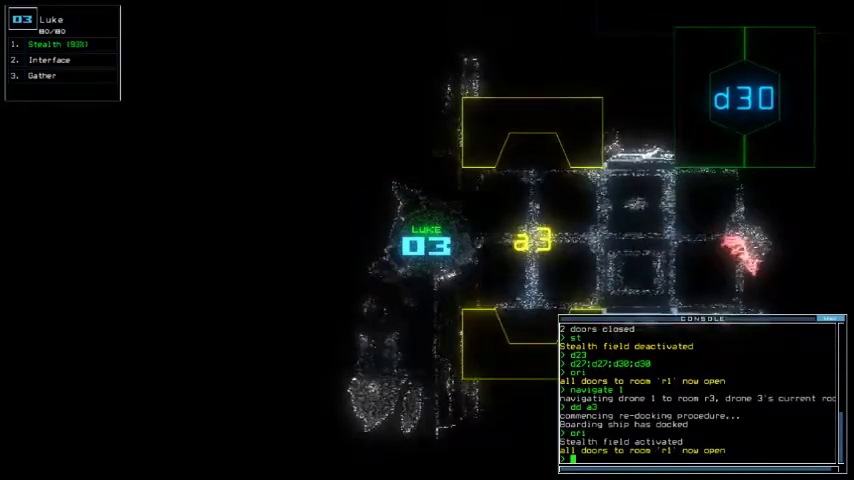
type("ro")
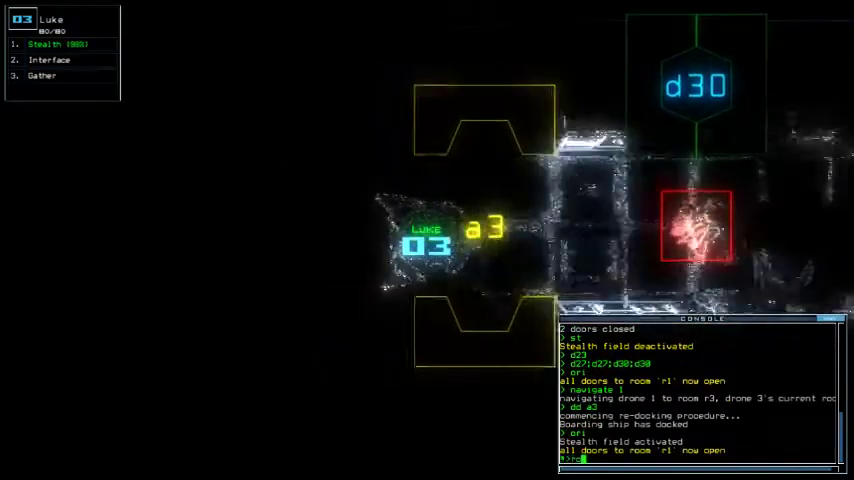
key("Return")
type("st")
key("Return")
key("space")
type("dd d")
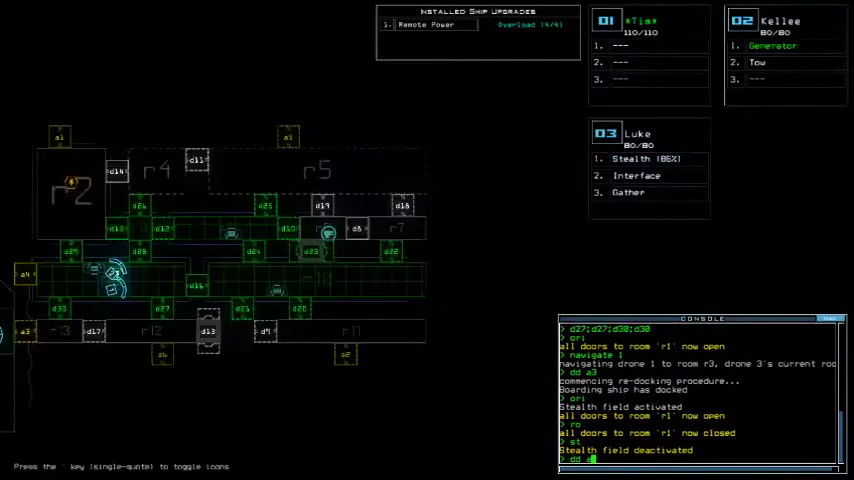
type(" a5")
key("Return")
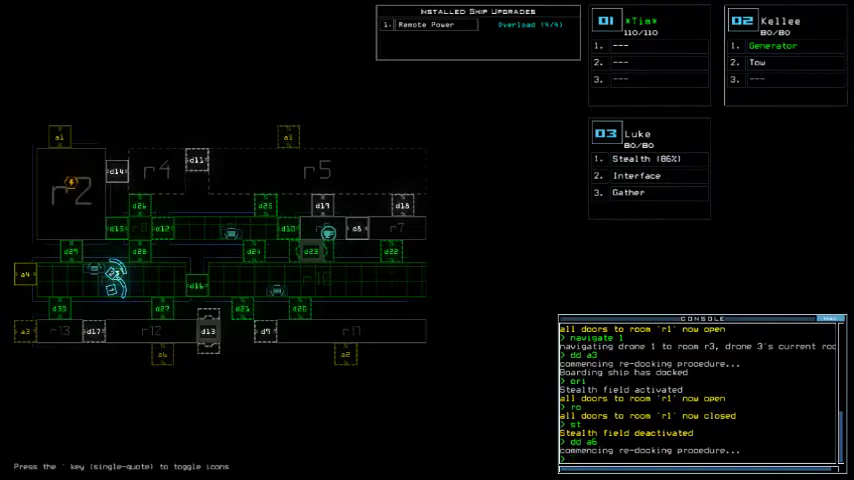
Reopen room r1's doors under stealth, drop stealth and toggle door d27
key("space")
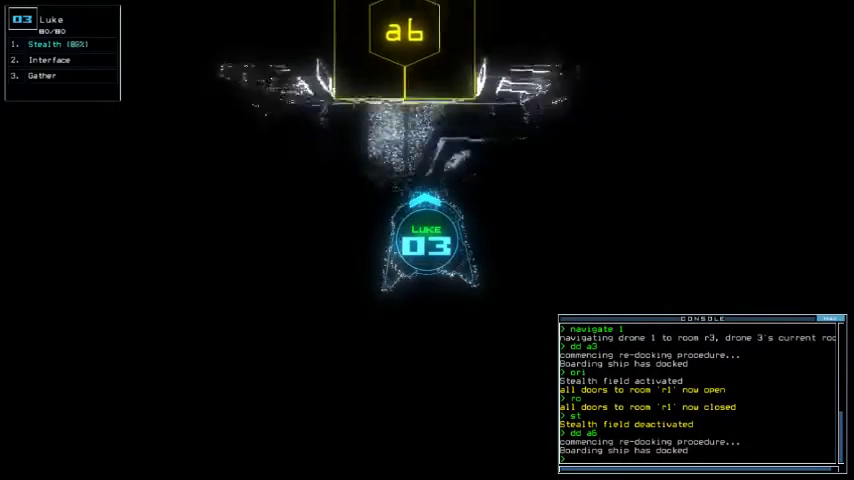
type("stori")
key("Return")
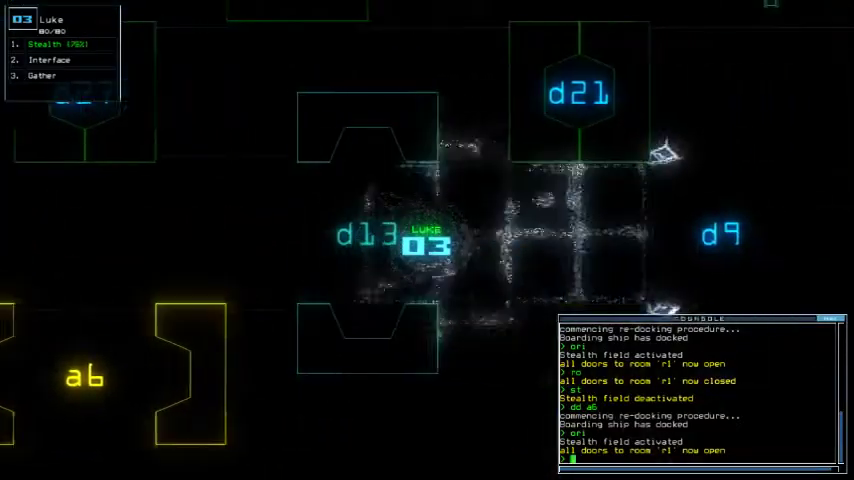
type("st")
key("Return")
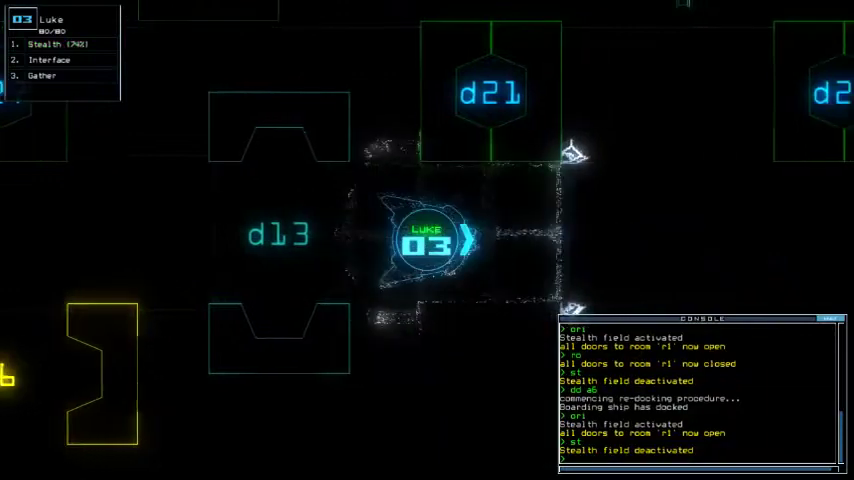
key("space")
type("d27")
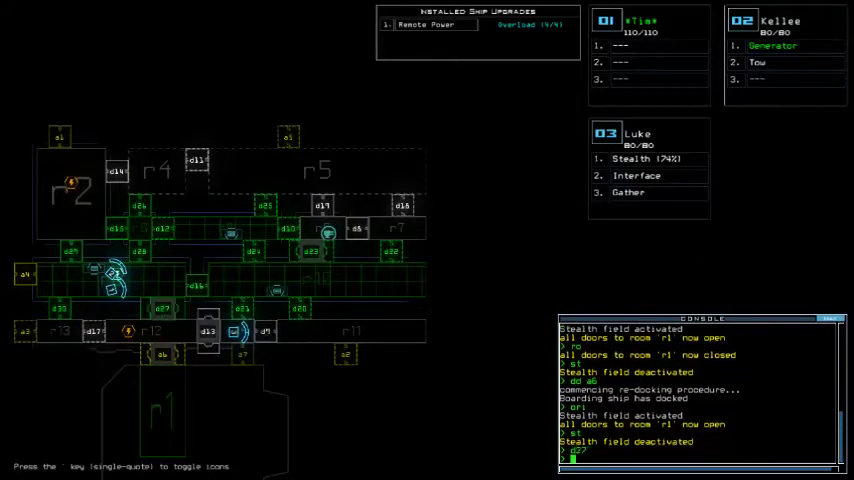
key("Return")
key("space")
type("back 1")
Send Tim to r1, reactivate the generator, open d27 and d30, and stealth Luke at d27
key("Return")
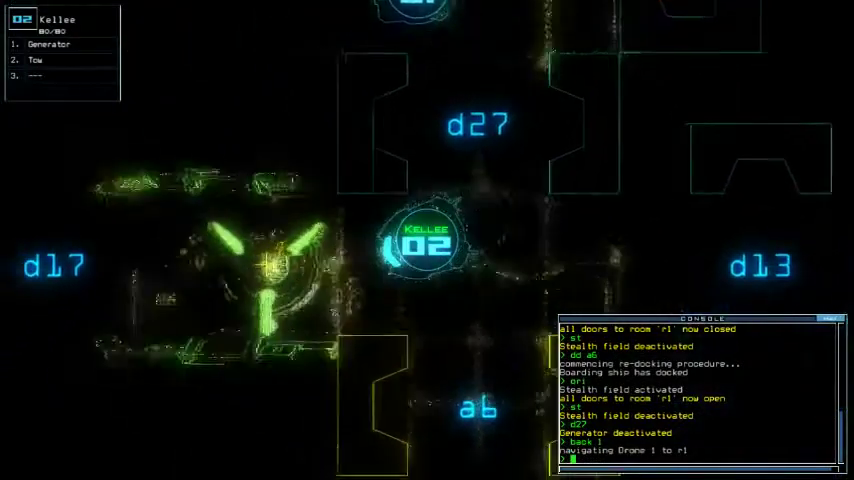
type("g")
key("Return")
key("space")
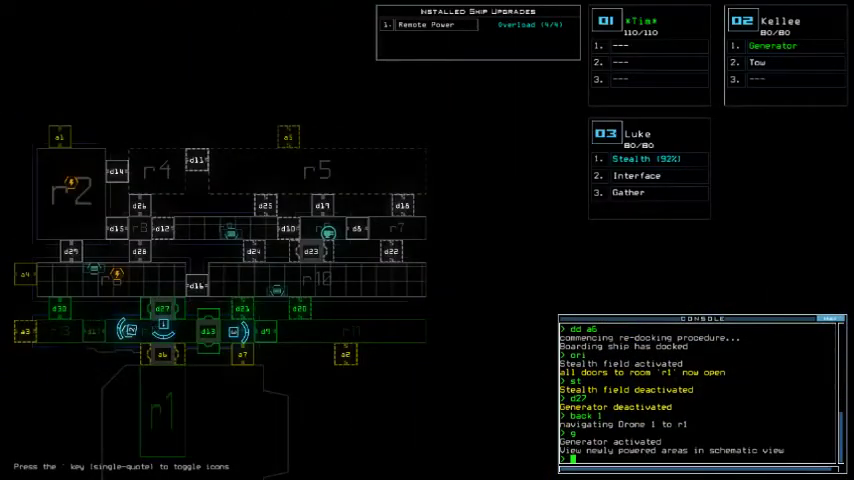
type("30")
key("Return")
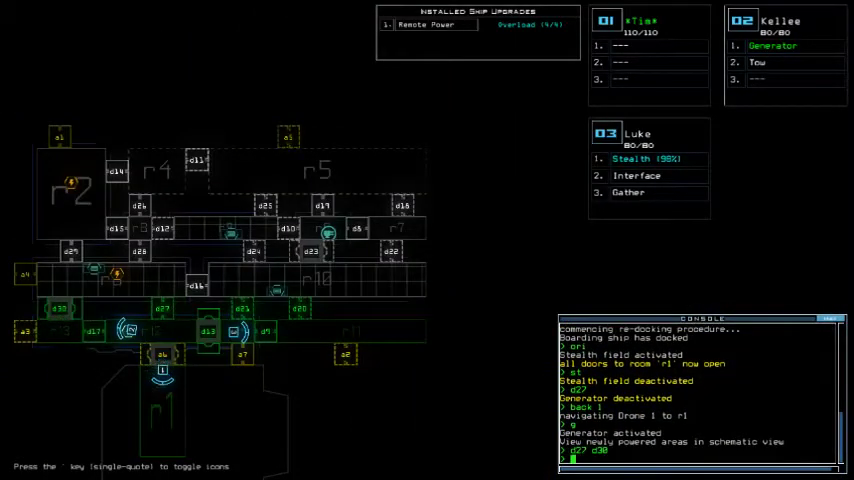
key("space")
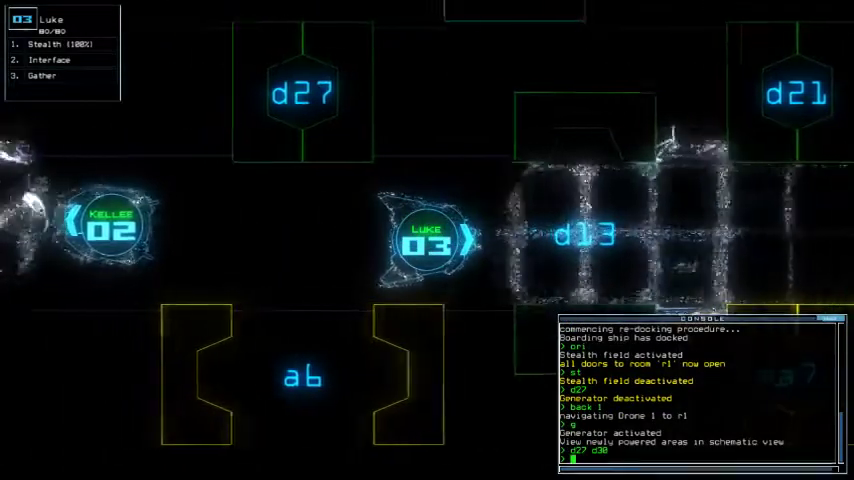
type("st;d27")
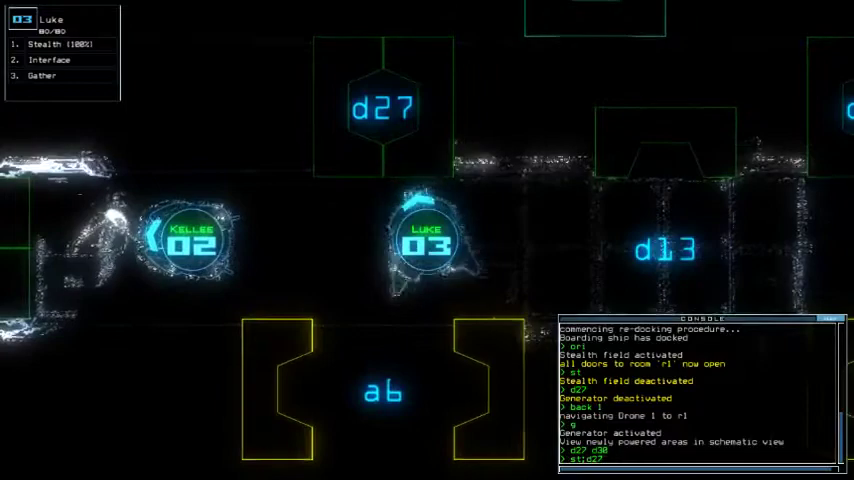
key("Return")
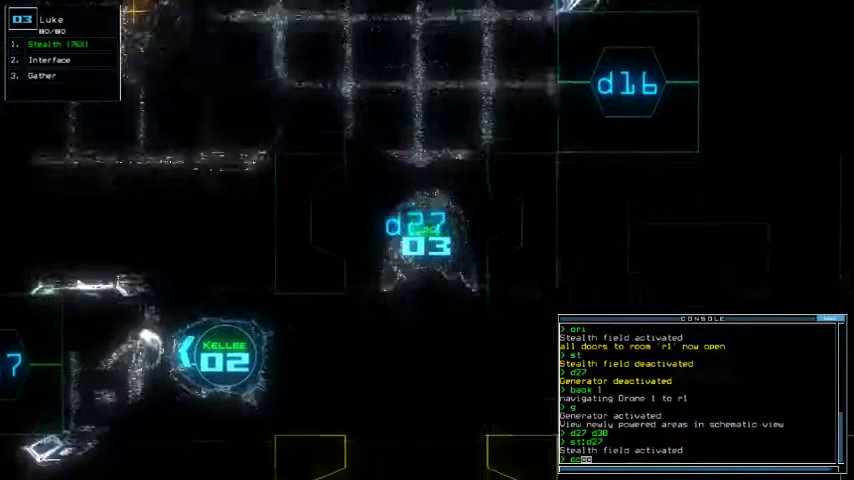
type("cccc")
Close three doors, turn off stealth and switch to Luke's drone
key("Return")
type("st")
key("Return")
key("2")
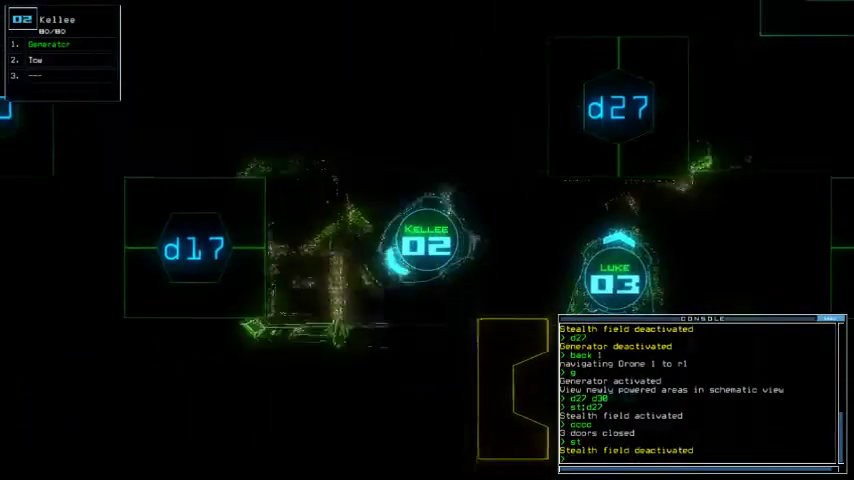
type("3st;d17")
Operate door d17 under Luke's stealth, then drop the stealth field
key("Return")
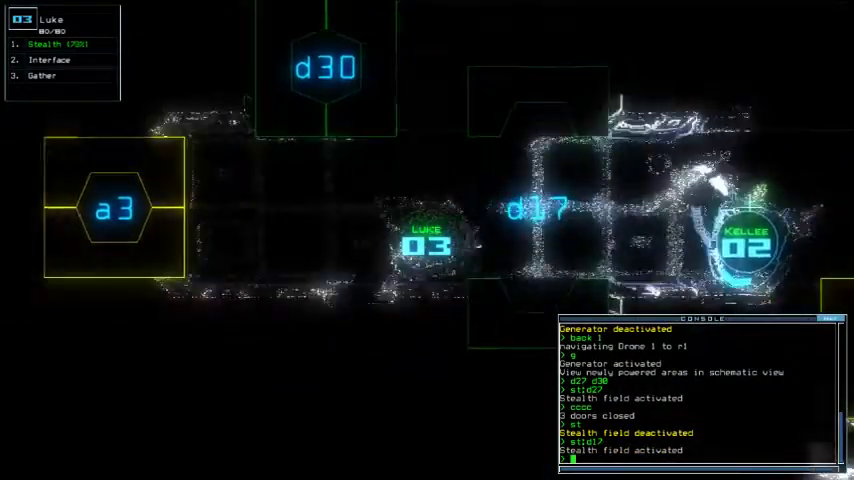
type("d17")
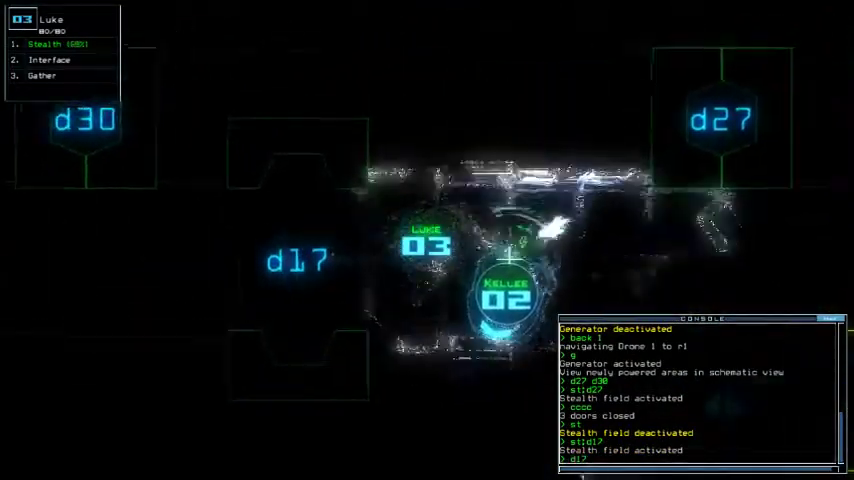
key("Return")
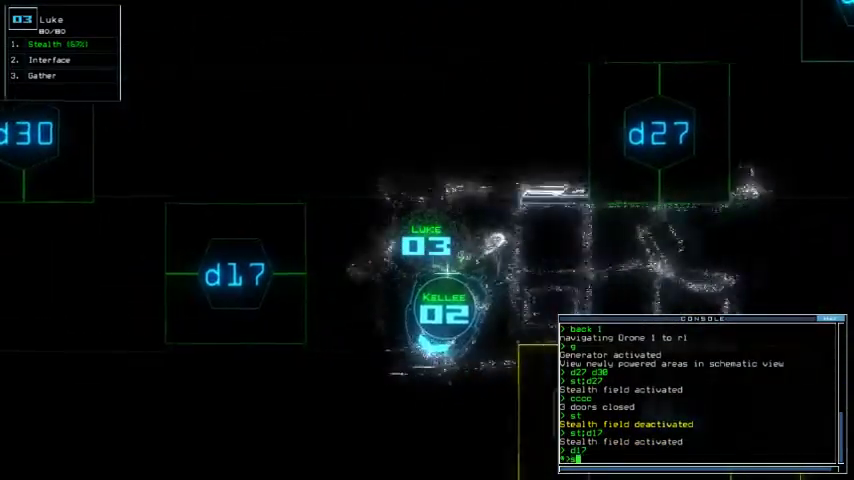
type("st")
key("Return")
key("space")
key("space")
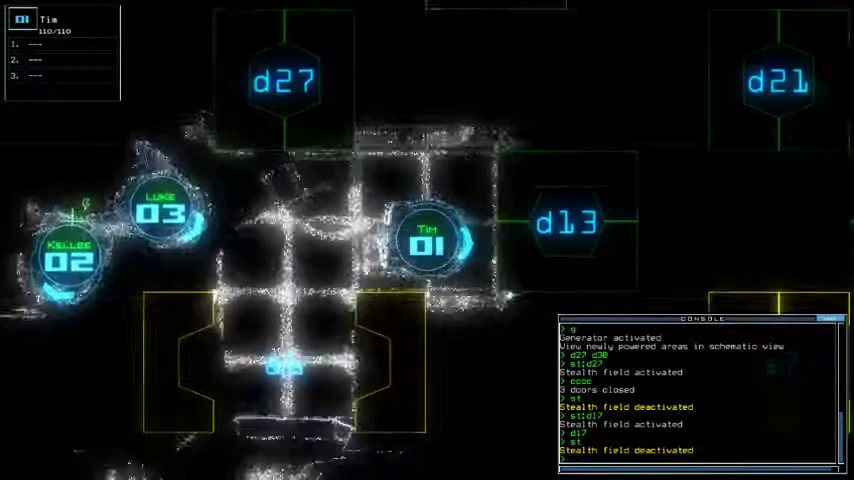
key("space")
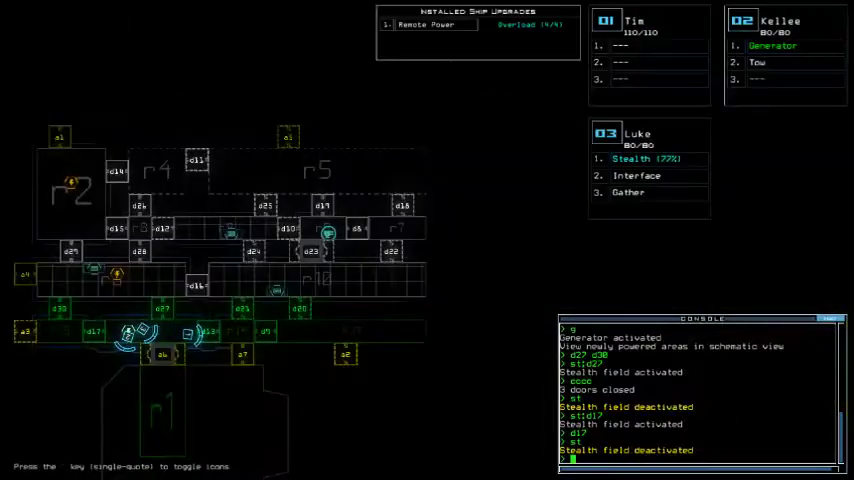
type("d9")
key("space")
type("d9")
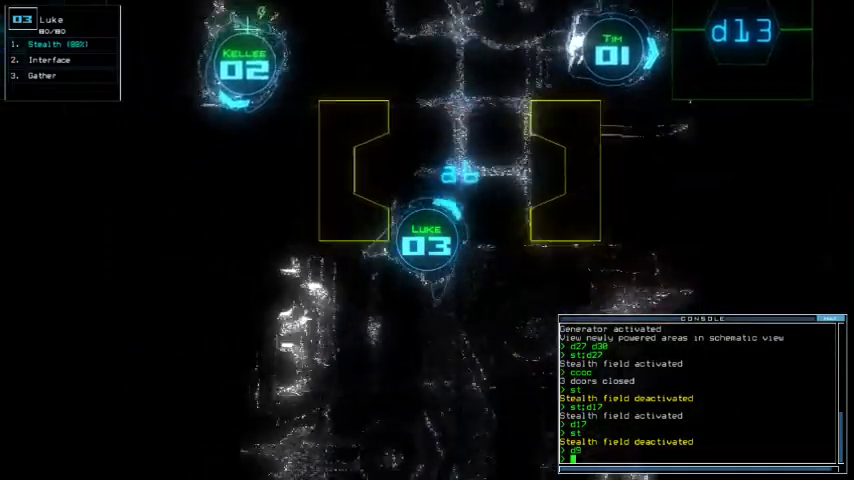
key("space")
Re-dock the boarding ship at airlock a2 and check Tim's and Luke's drones
key("Return")
type("dd a2")
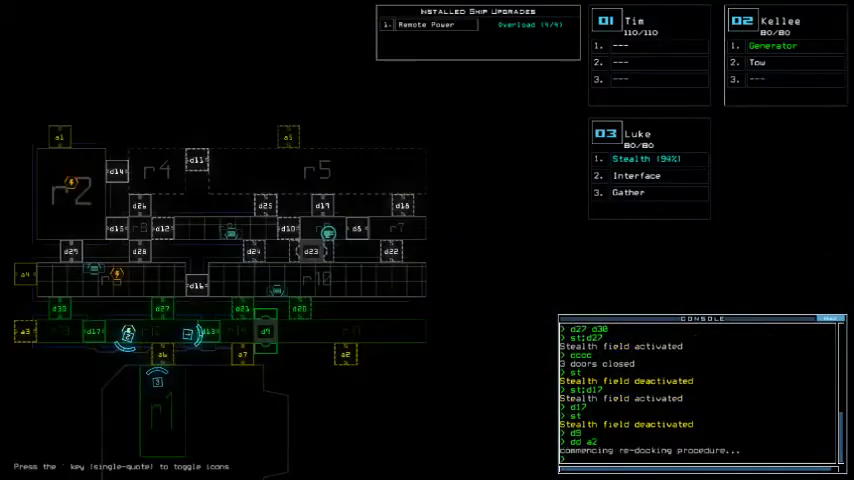
key("space")
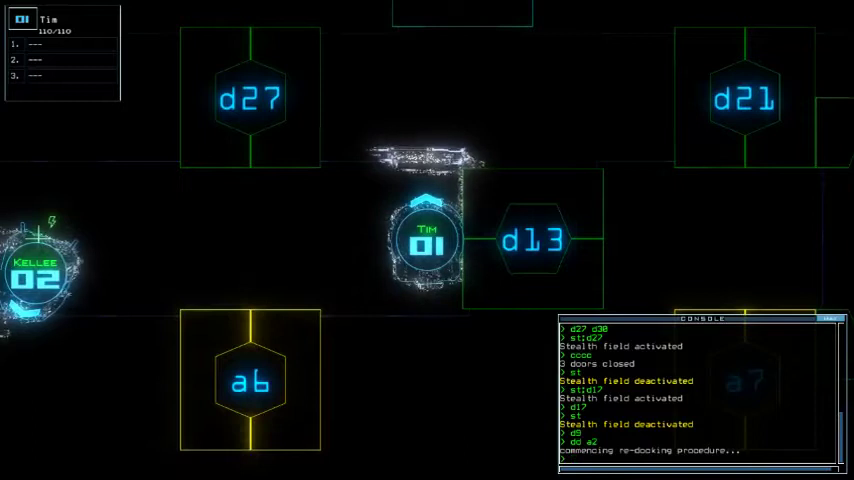
key("3")
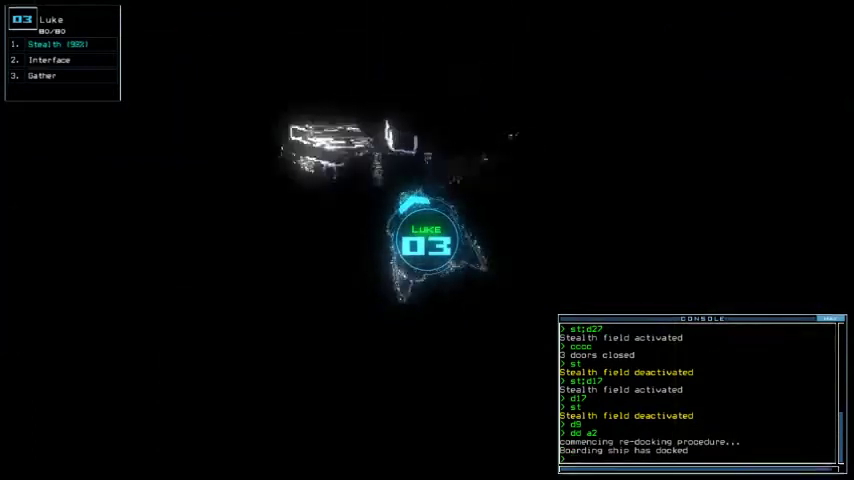
key("space")
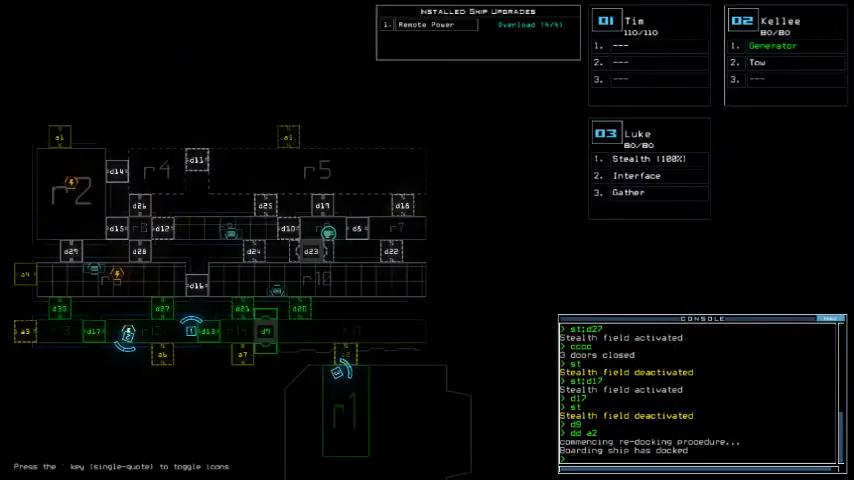
key("space")
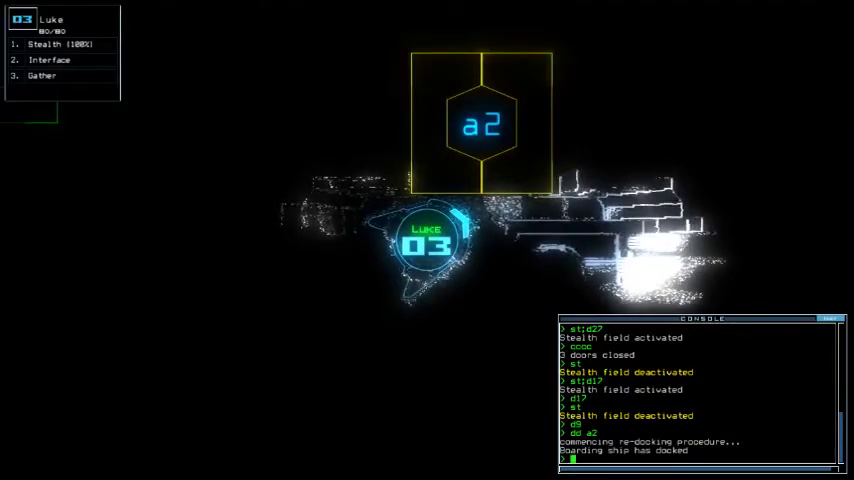
key("space")
type("f r3")
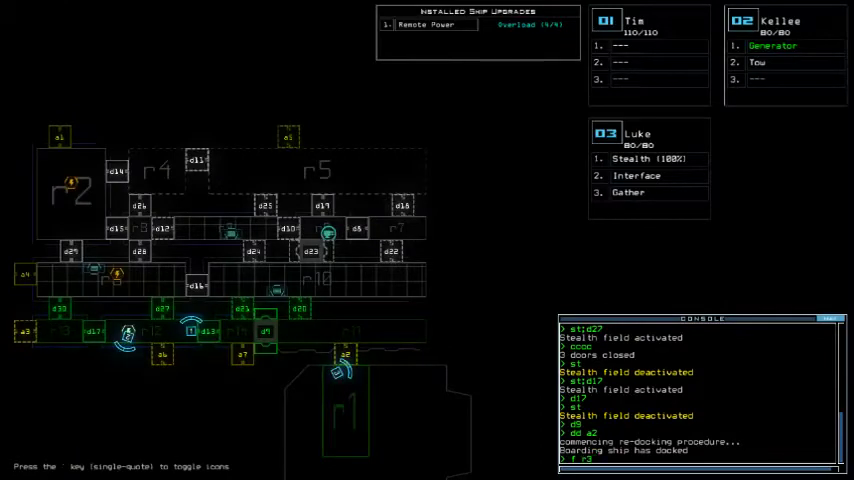
type("10 r6 r9")
Issue room commands for r3, then for r10, r6 and r9
key("Return")
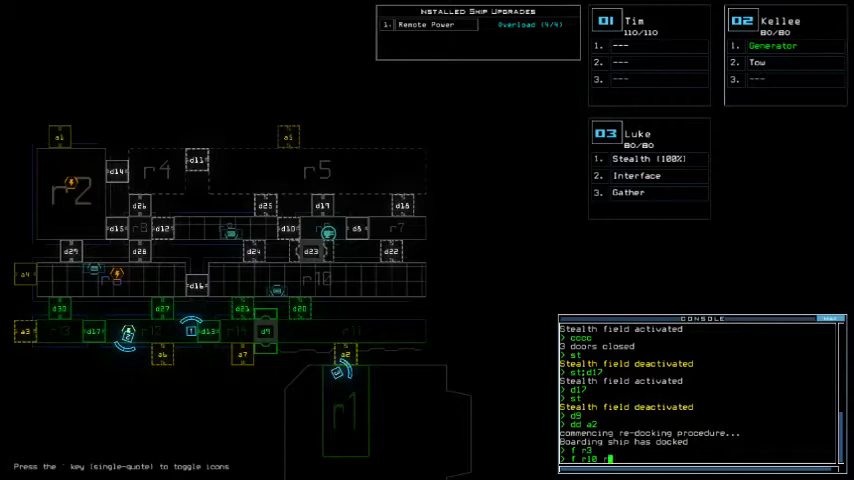
key("Return")
key("space")
type("6 r9")
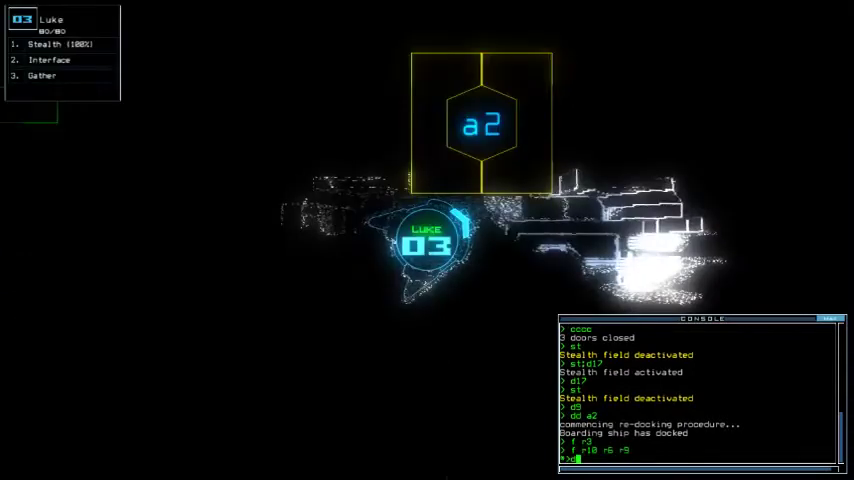
type("d3")
key("BackSpace")
key("BackSpace")
key("space")
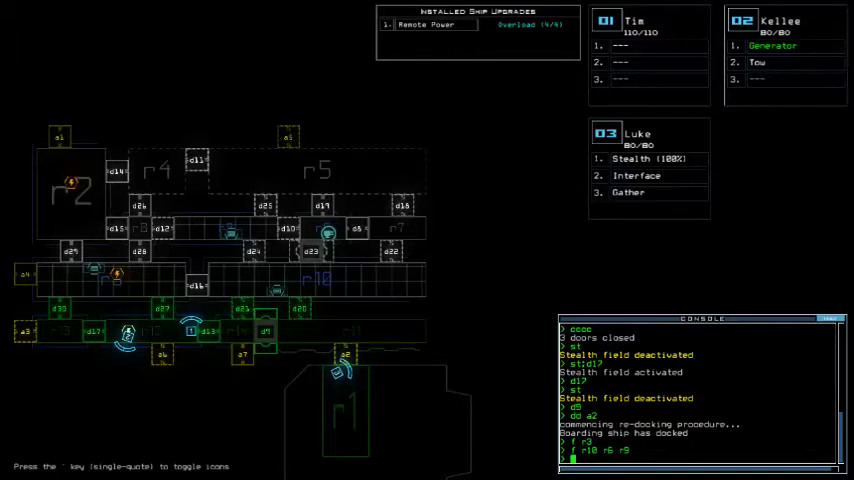
Monitor Tim's and Luke's drones, alternating their cameras with the overview map
key("space")
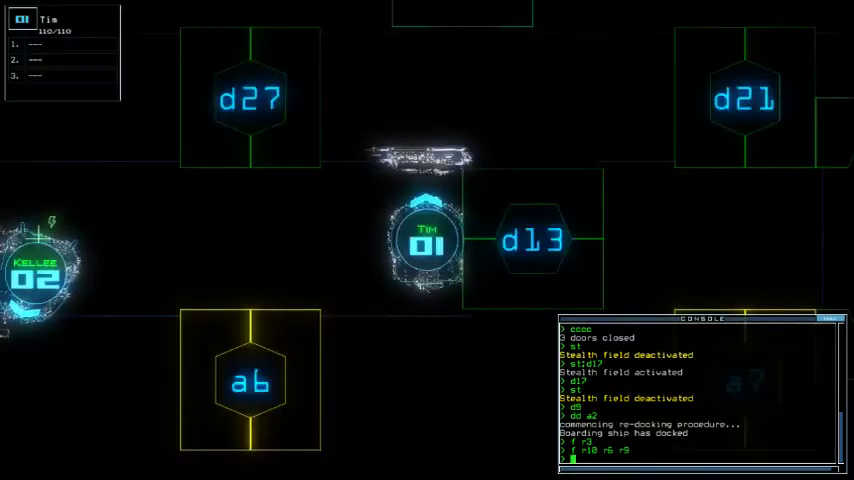
key("3")
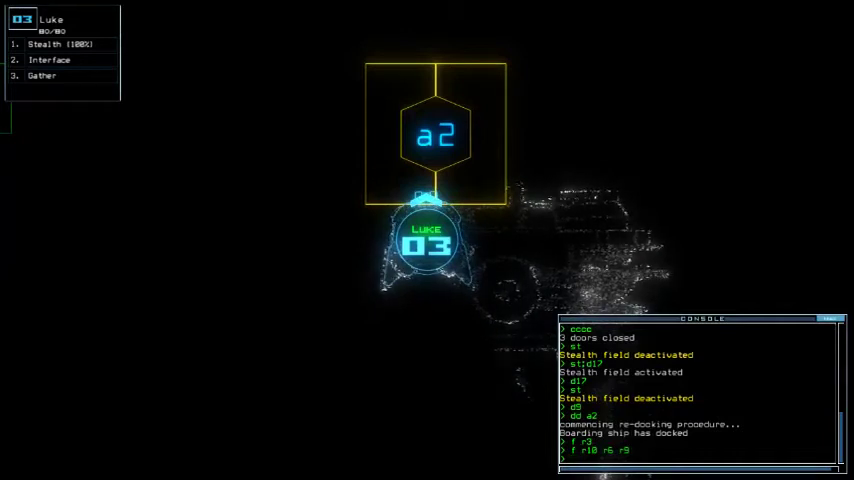
key("space")
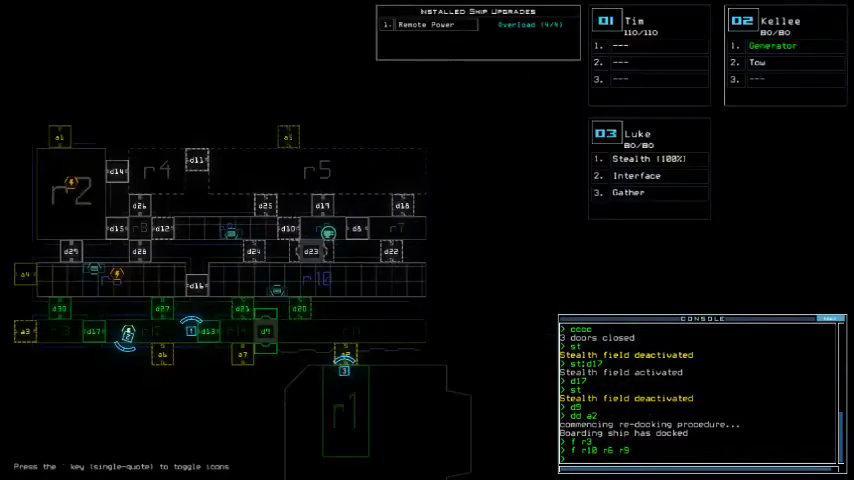
key("space")
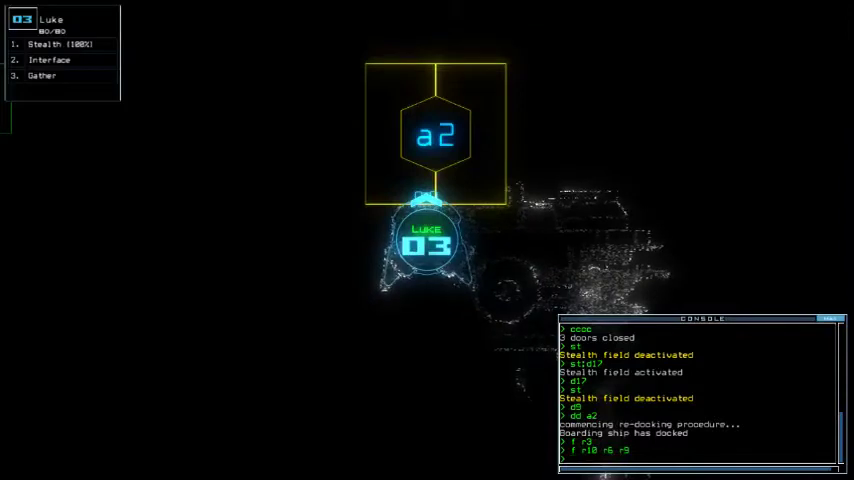
key("space")
key("space")
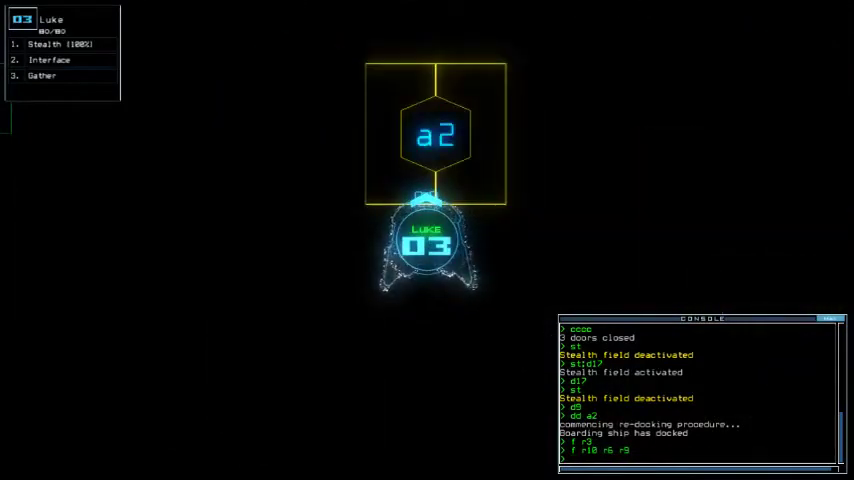
key("space")
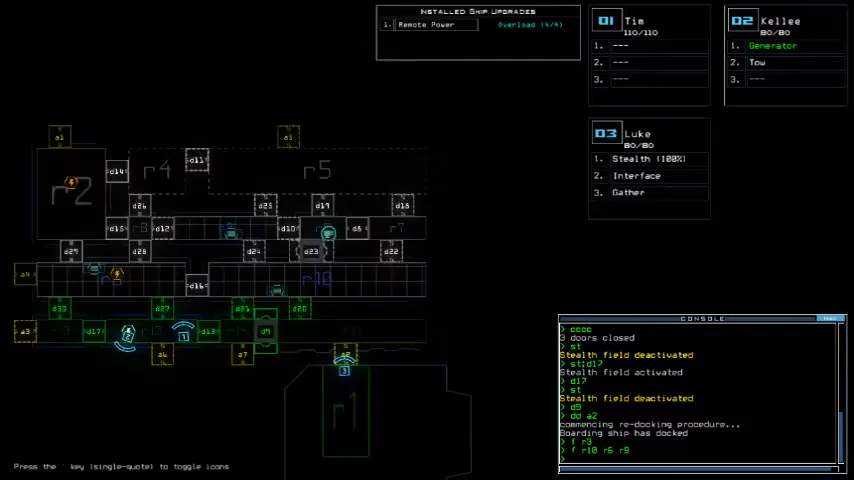
key("1")
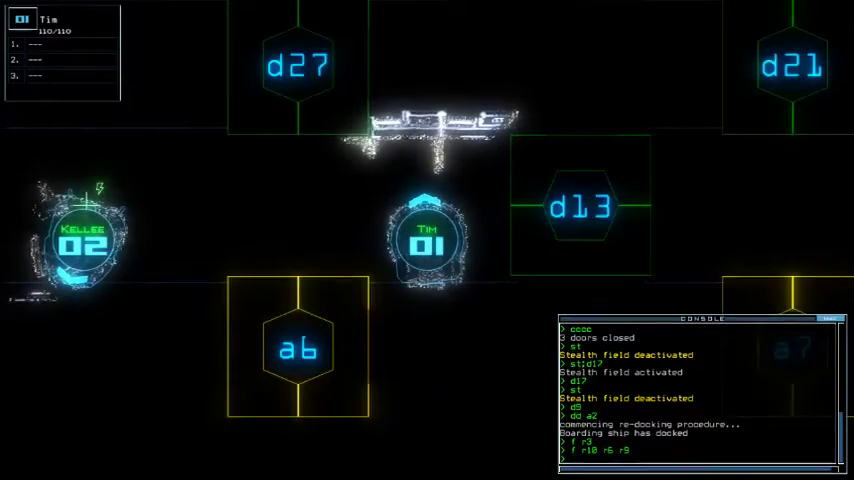
key("space")
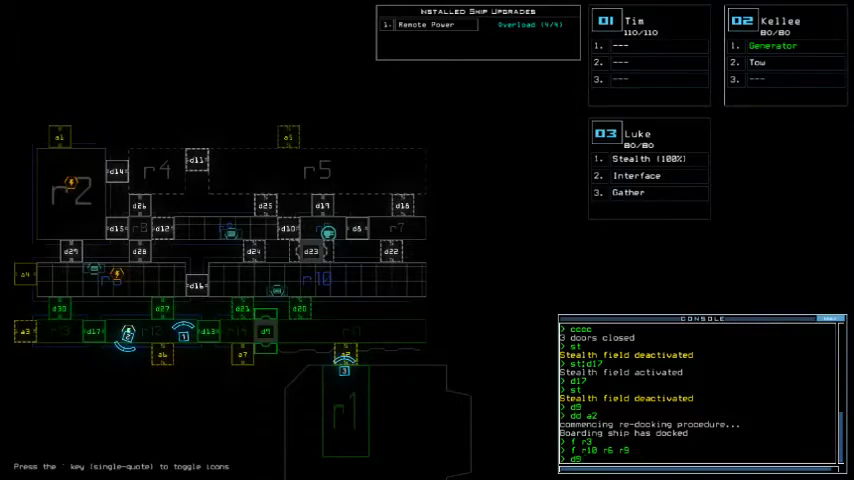
key("3")
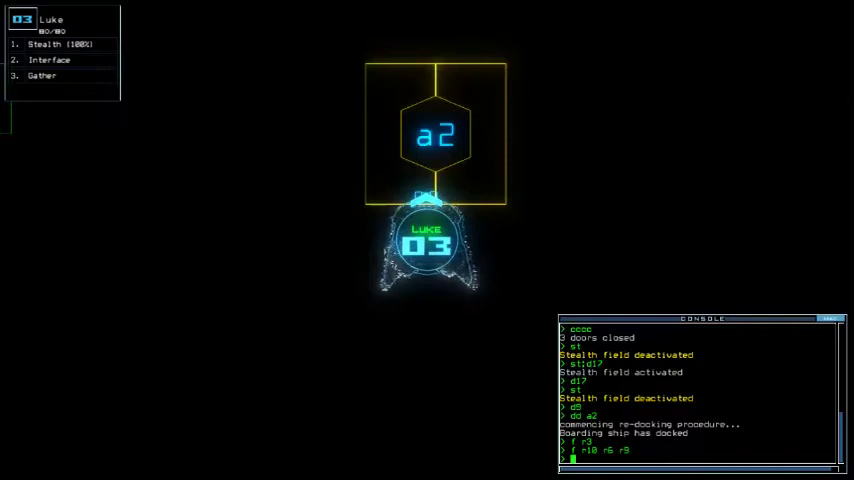
key("space")
key("Return")
type("d9")
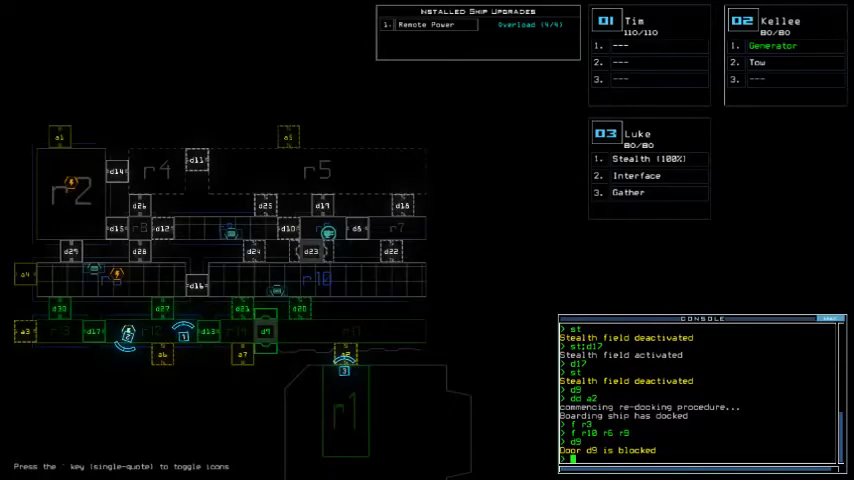
key("3")
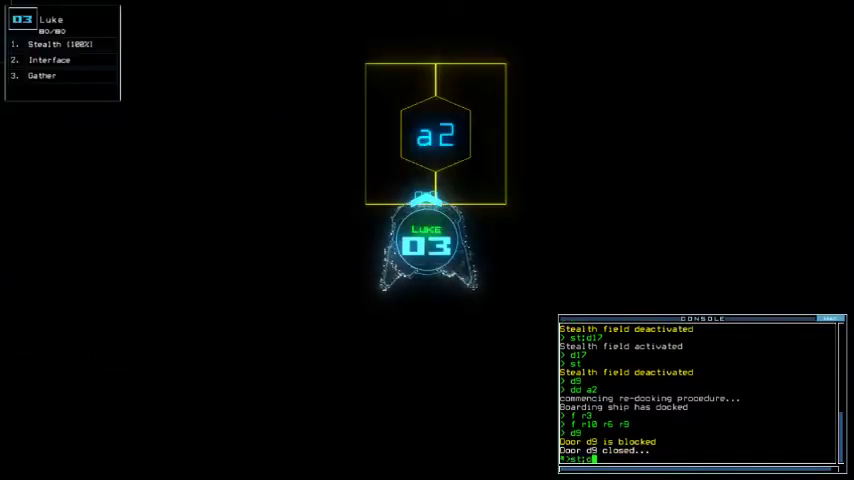
key("space")
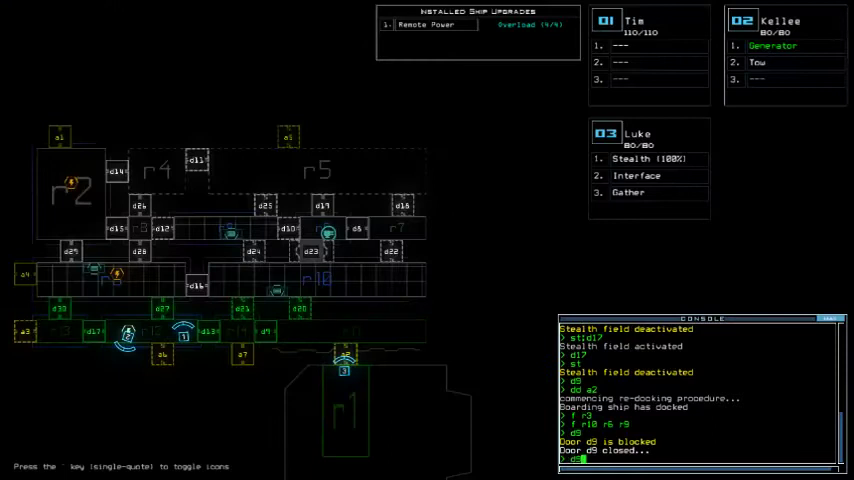
type("9")
key("1")
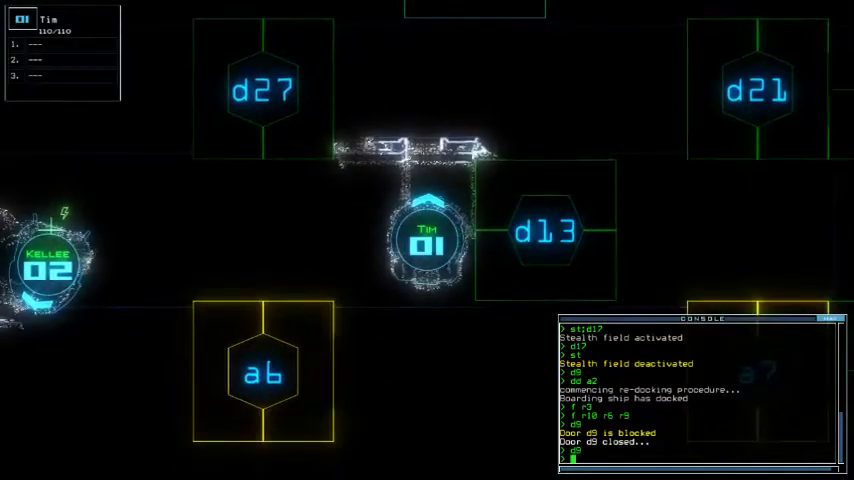
key("space")
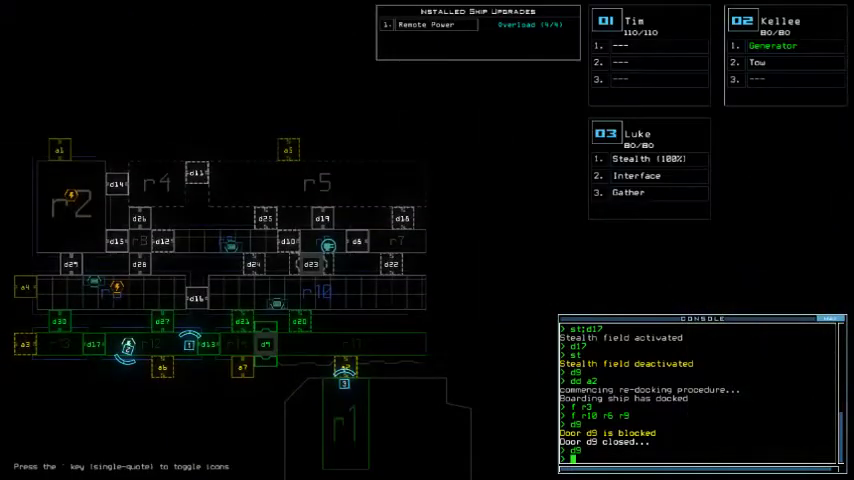
key("3")
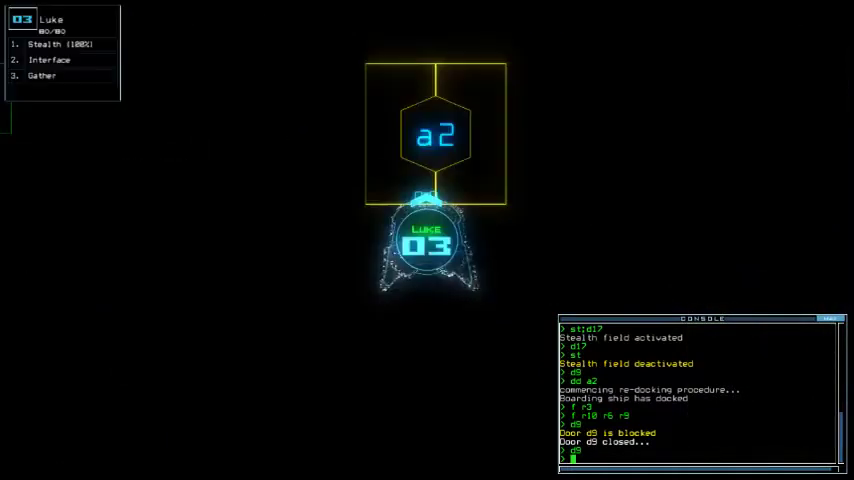
key("1")
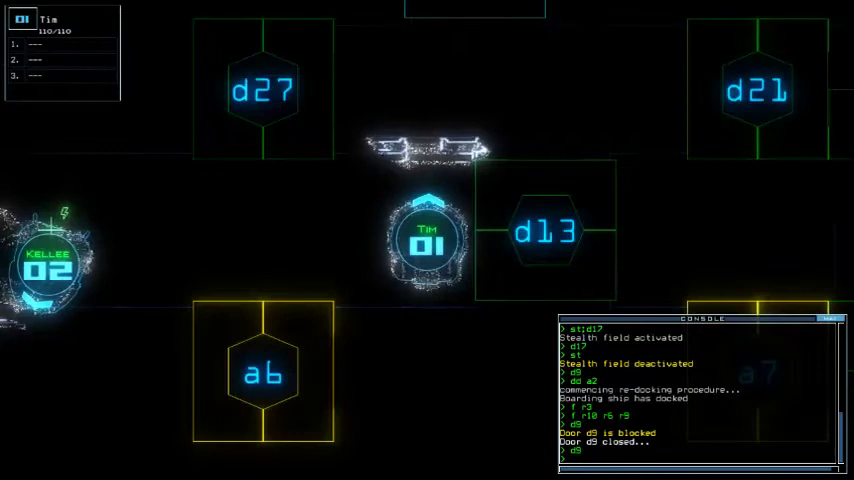
key("3")
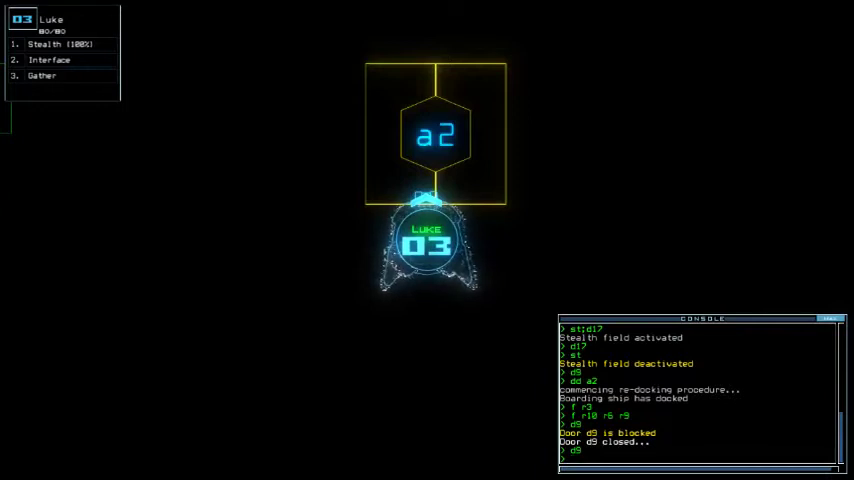
key("space")
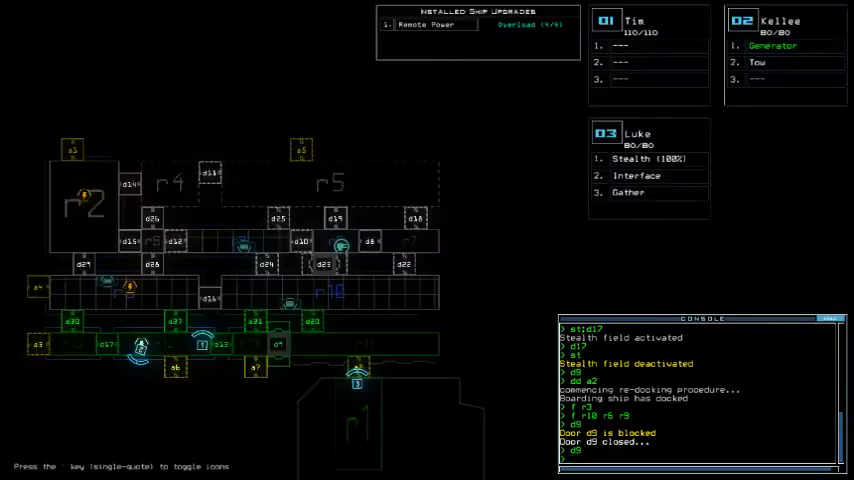
key("3")
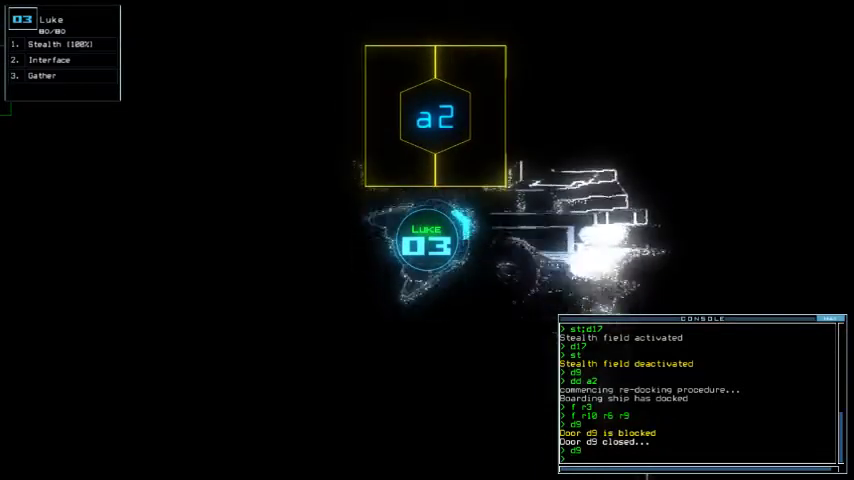
key("Escape")
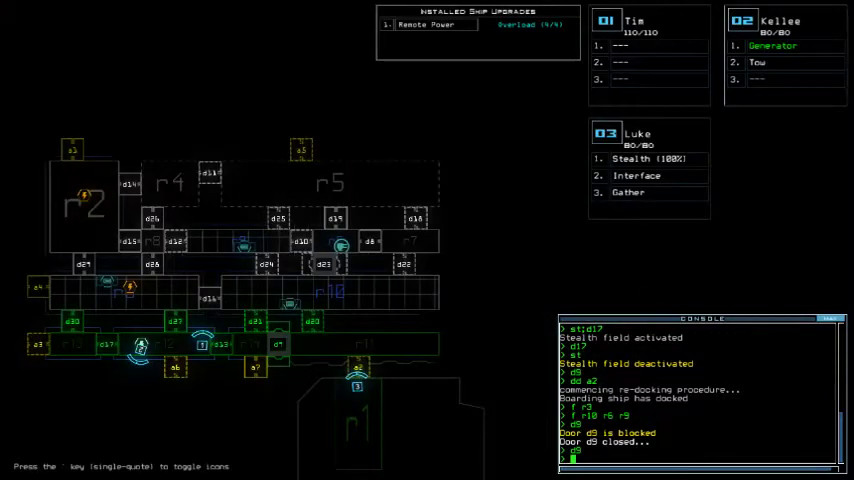
key("3")
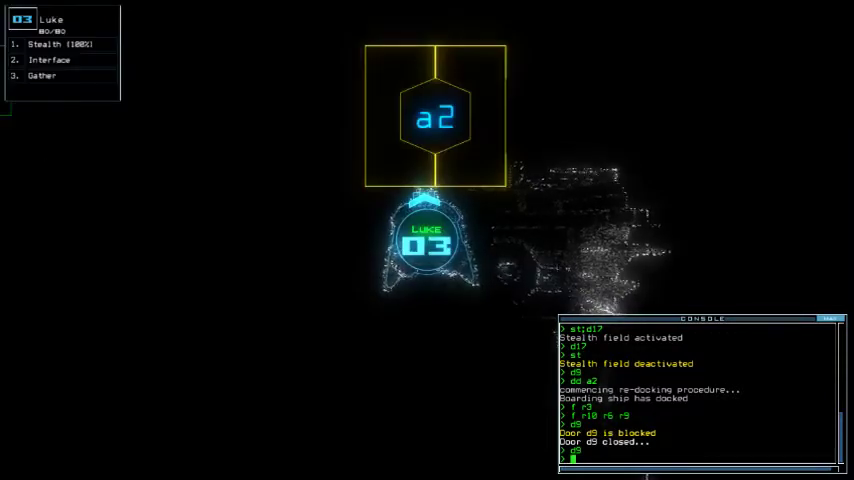
key("Escape")
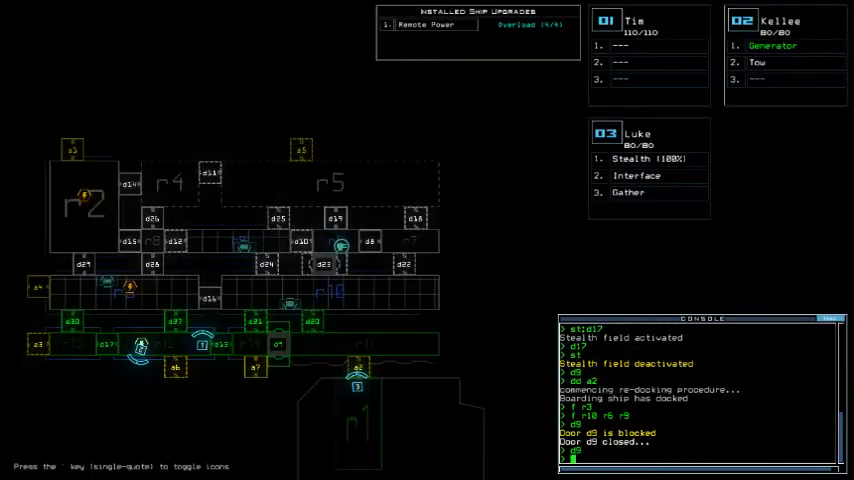
type("remote")
Send remote power to room r2 and check drone 03 at airlock a2
key("Return")
type("r2")
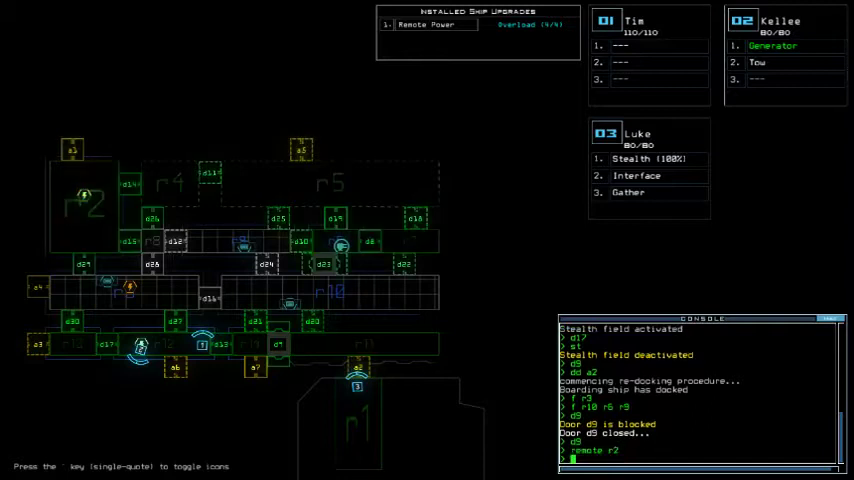
key("3")
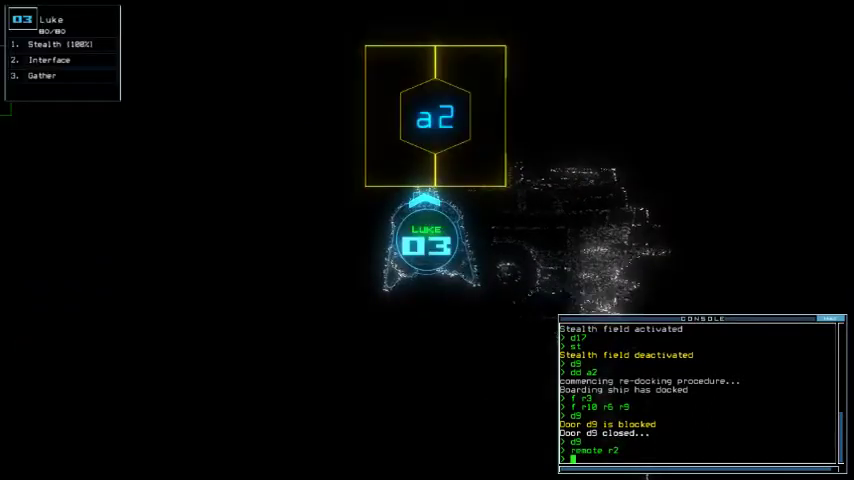
key("Escape")
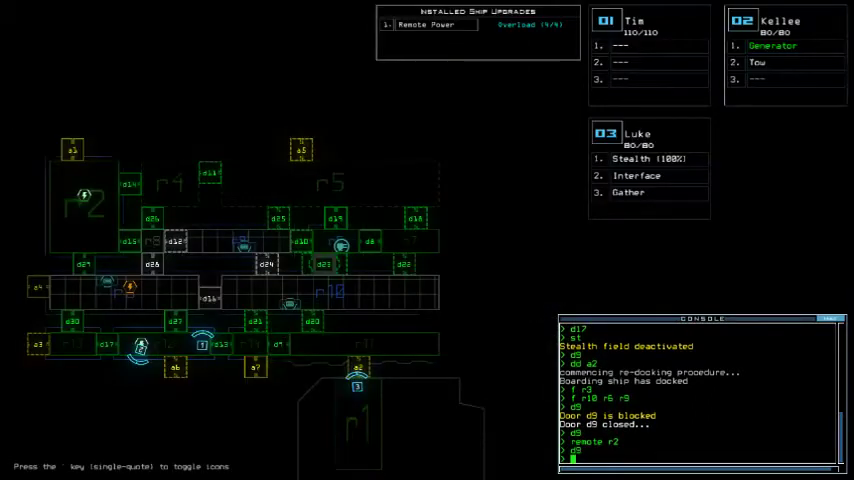
key("3")
type("stlor")
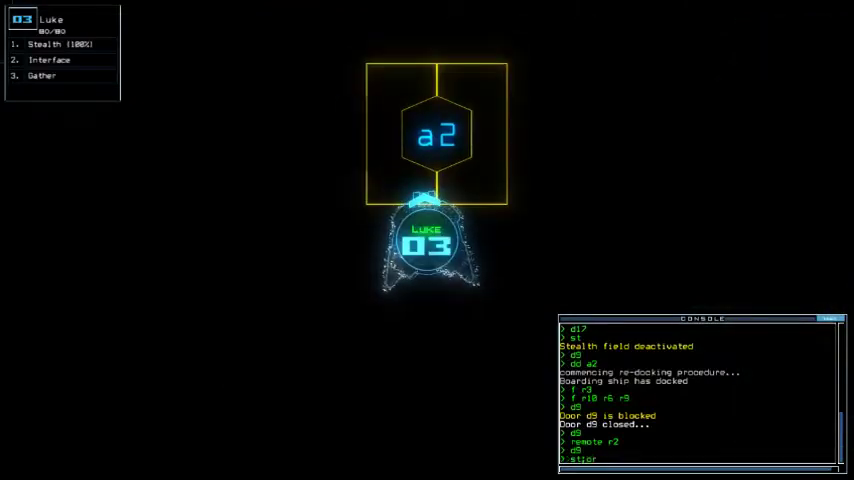
type("d")
Cloak drone 03, gather scrap with it, and close all shuttle doors
key("Return")
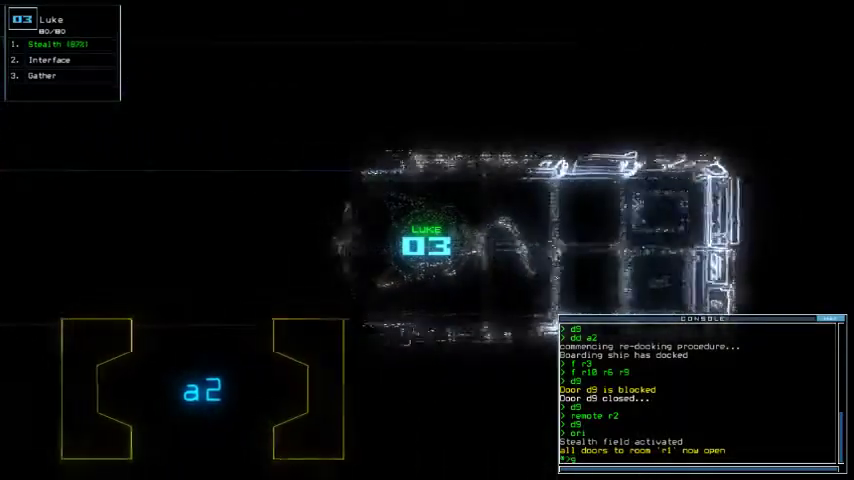
key("Return")
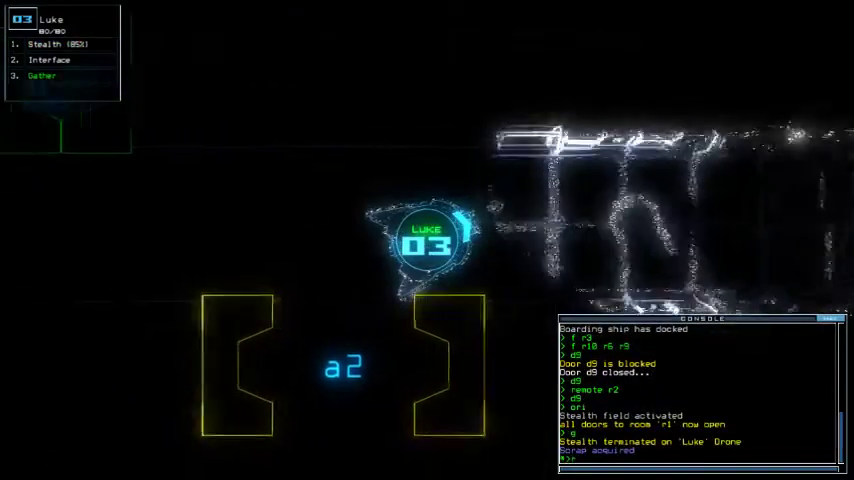
type("rc")
key("Return")
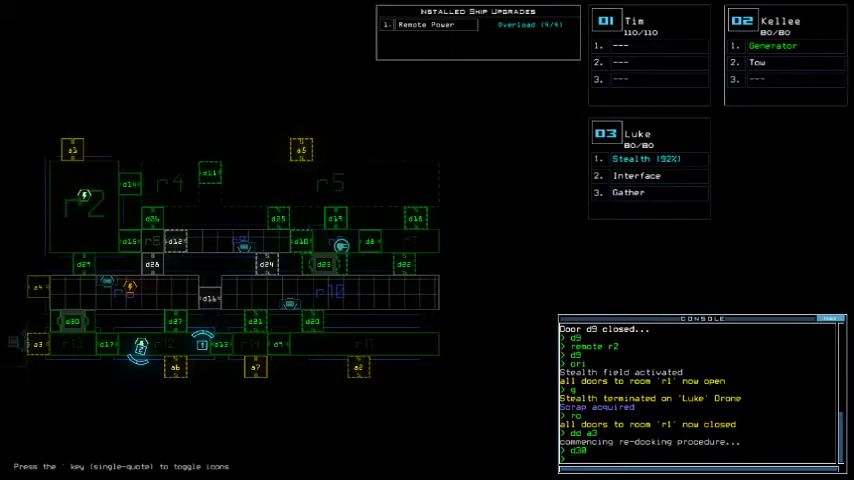
type("ori")
Open all shuttle doors and submit the order for rooms r6 and r13
key("Return")
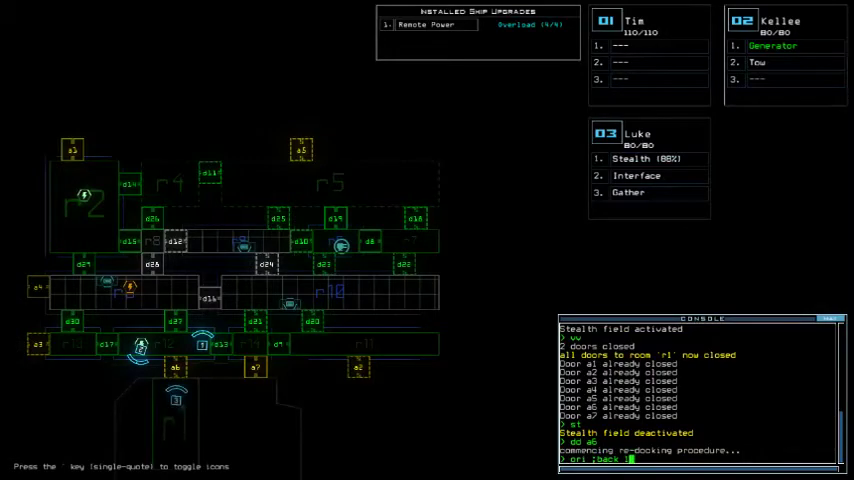
type("f r6")
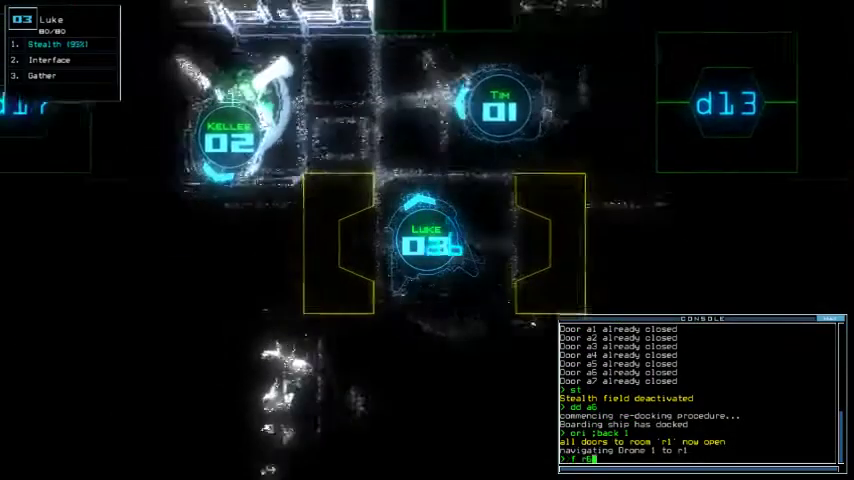
type(" r13")
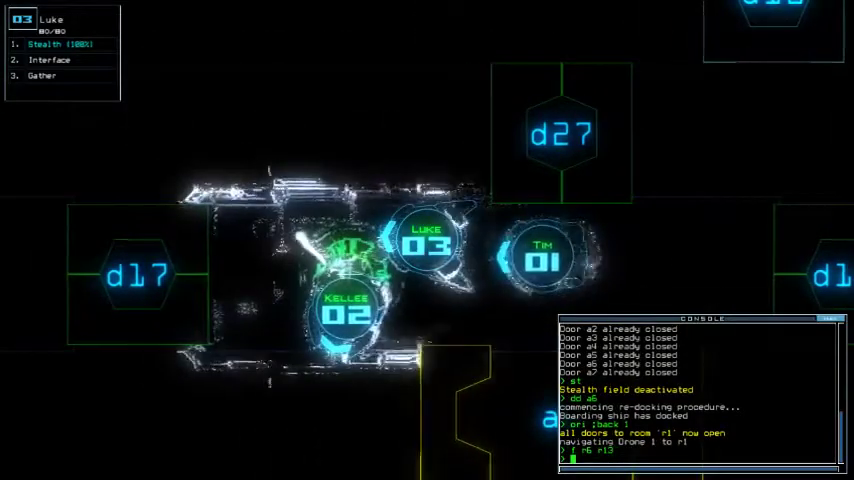
key("Return")
type("st;d27")
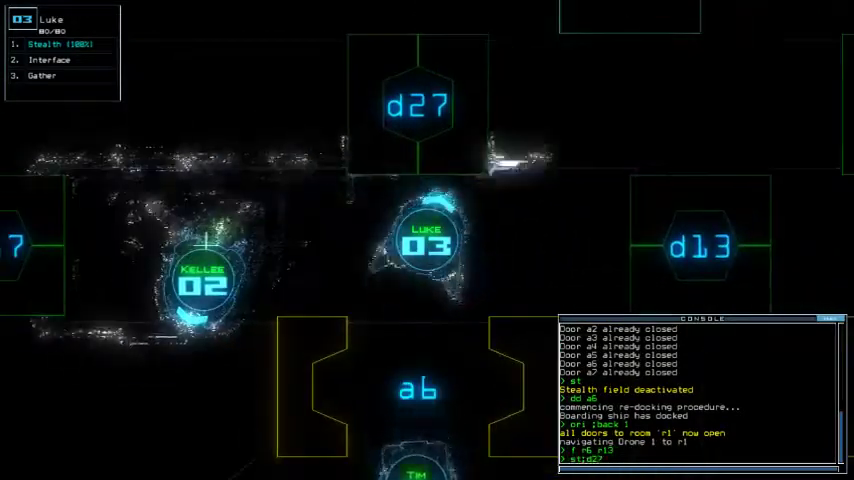
Sneak drone 03 through door d27, send drone 02 to room r3, then drop stealth
key("Return")
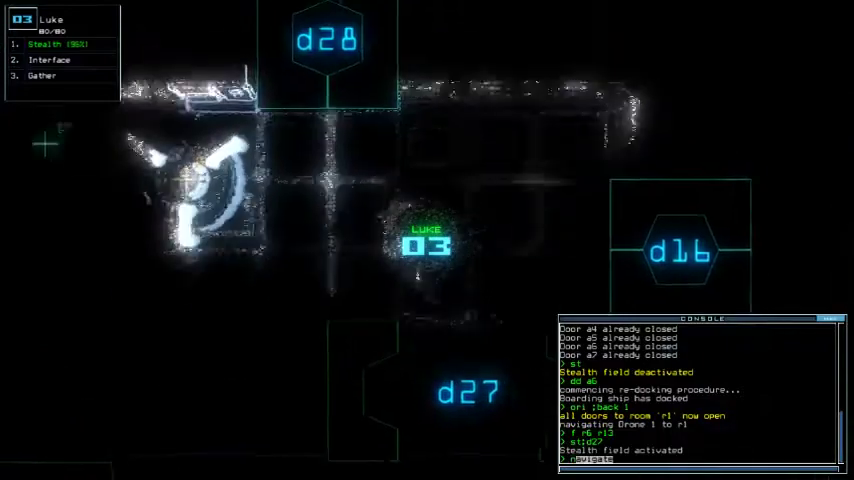
type("navigate 2")
key("Return")
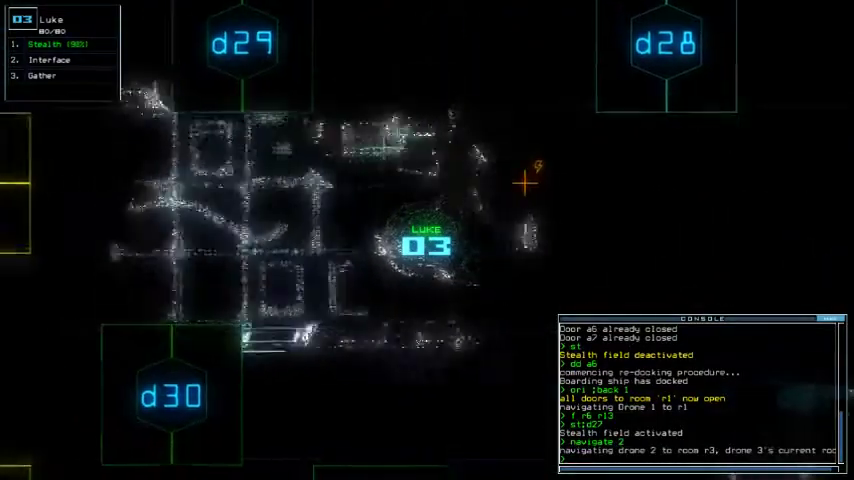
type("st")
key("Return")
key("space")
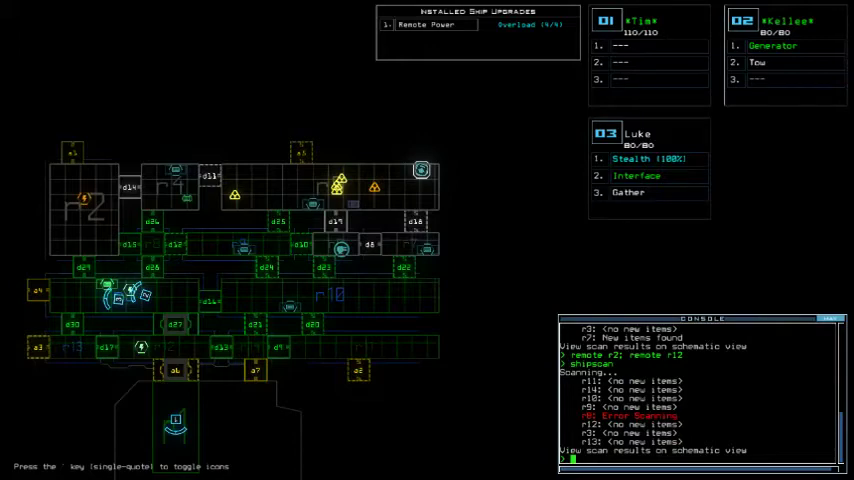
type("3")
type("st;d29")
Sneak drone 03 through door d29, close it behind, and drop stealth
key("Return")
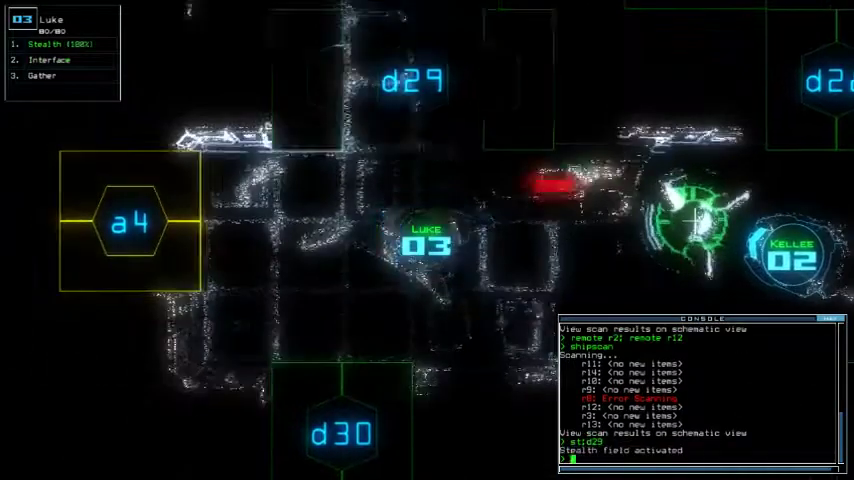
key("Up")
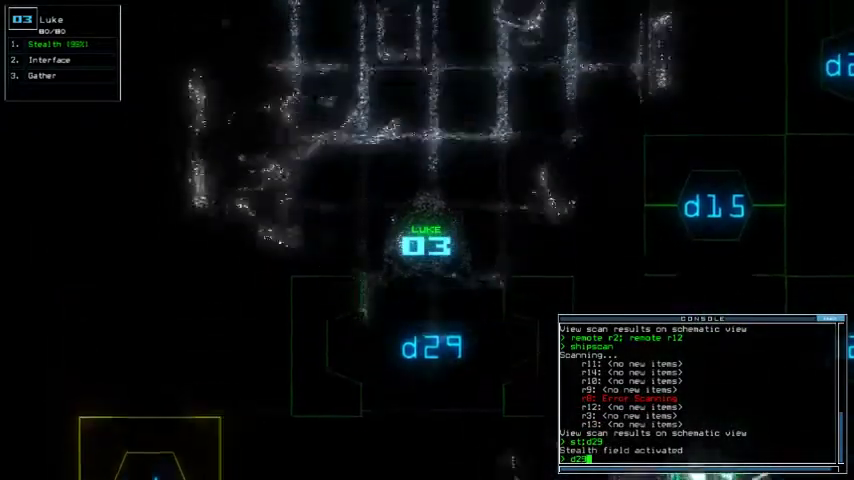
key("Return")
type("st")
key("Return")
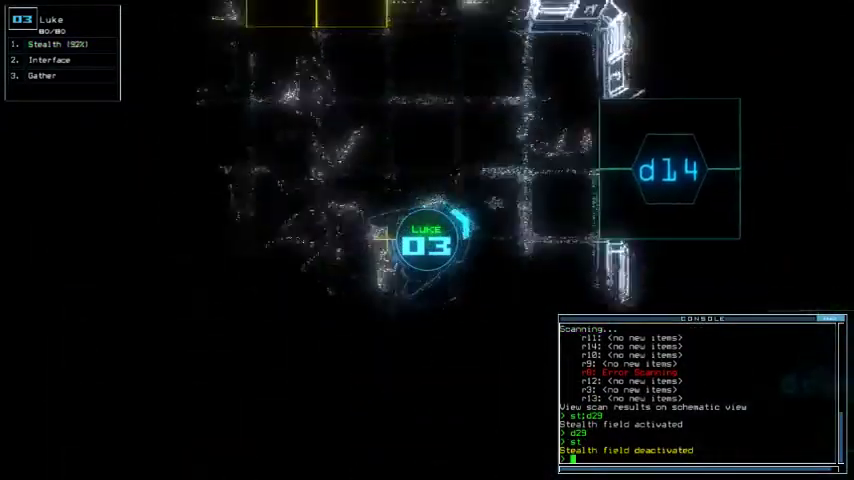
key("space")
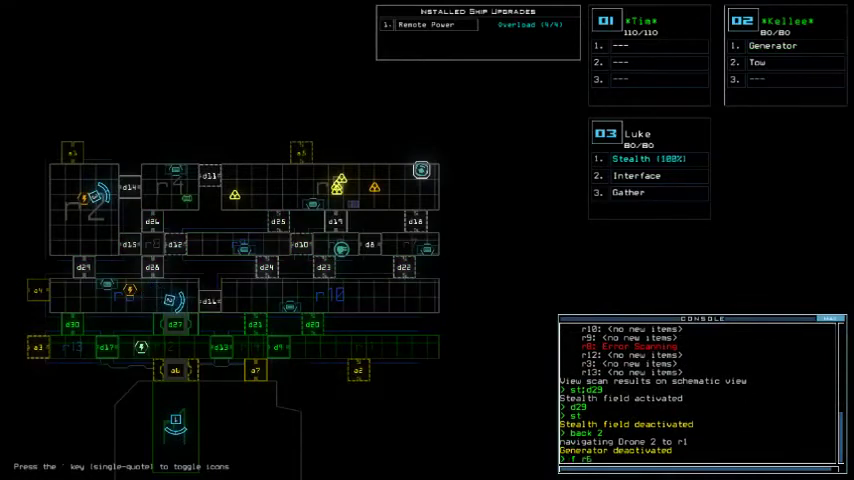
Check drone 03's camera and enter remote power commands for rooms r12 and r2
key("space")
key("space")
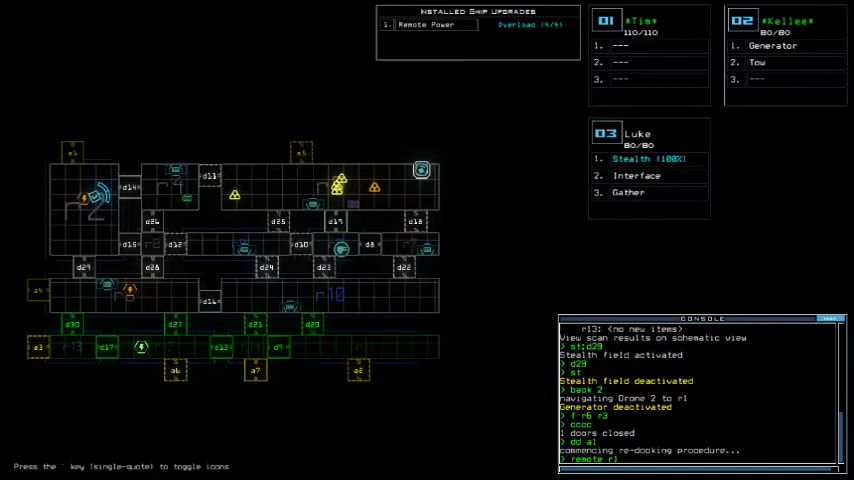
type("2; remote r")
key("Return")
type("3")
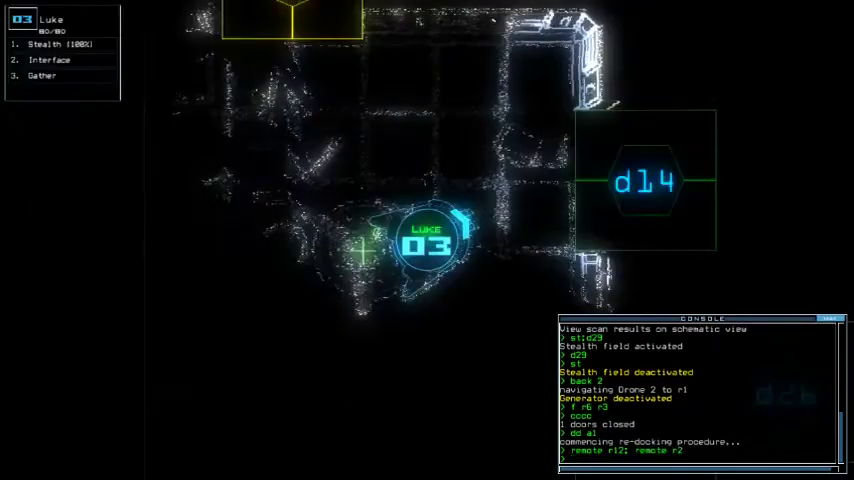
type("st;d14")
Cloak drone 03, move it through d14, and gather the fuel there
key("Return")
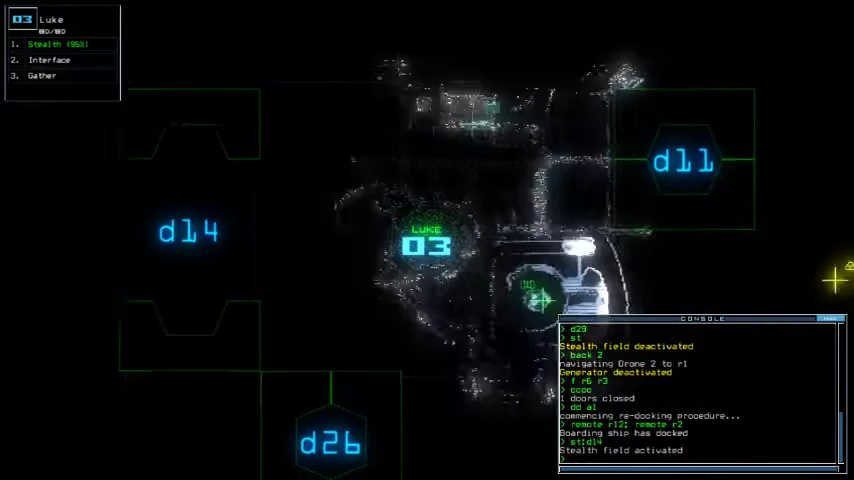
type("g")
key("Return")
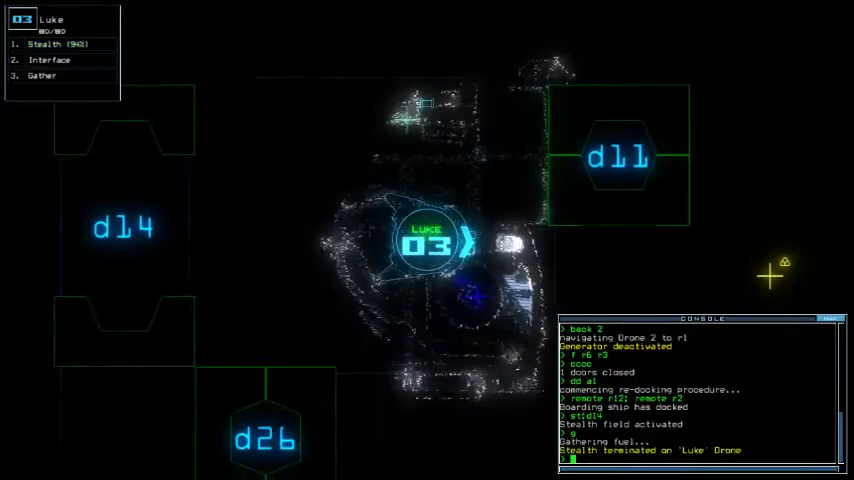
key("space")
type("d14")
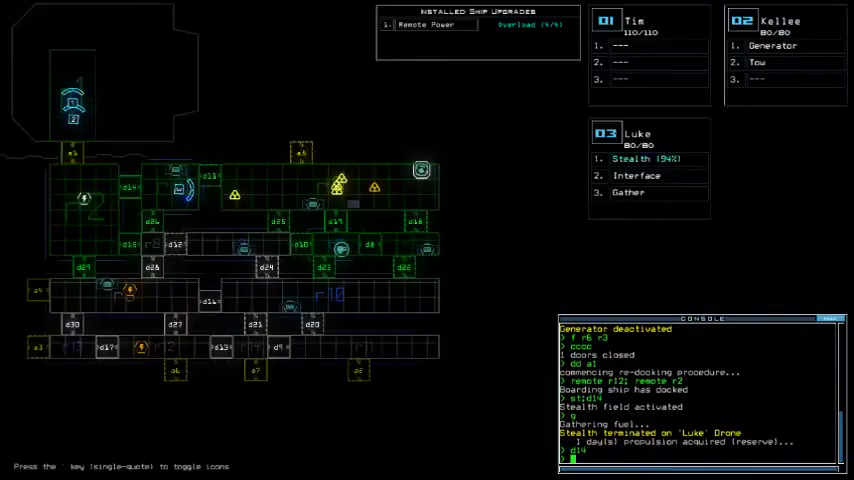
key("space")
type("d11")
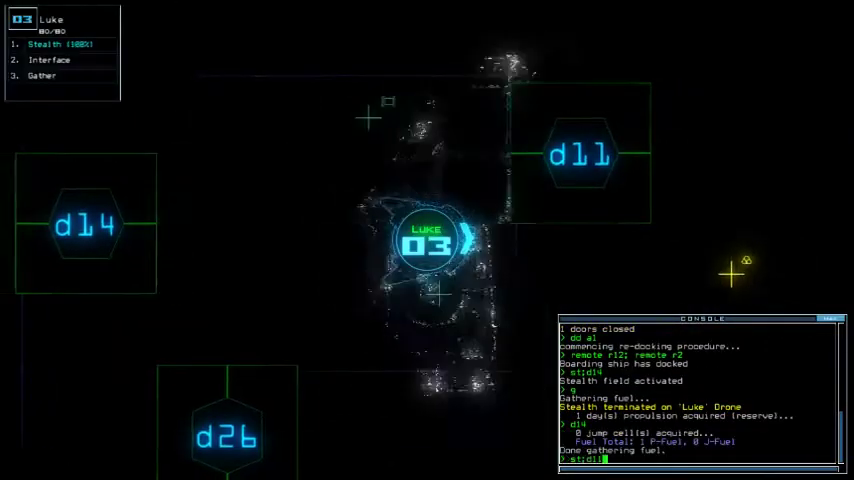
Sneak drone 03 through d11 and collect all the scrap in that room
key("Return")
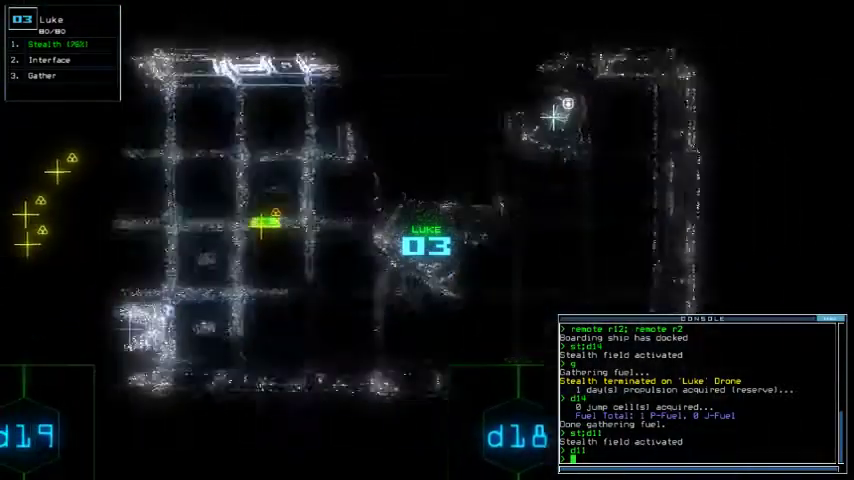
type("g")
key("Return")
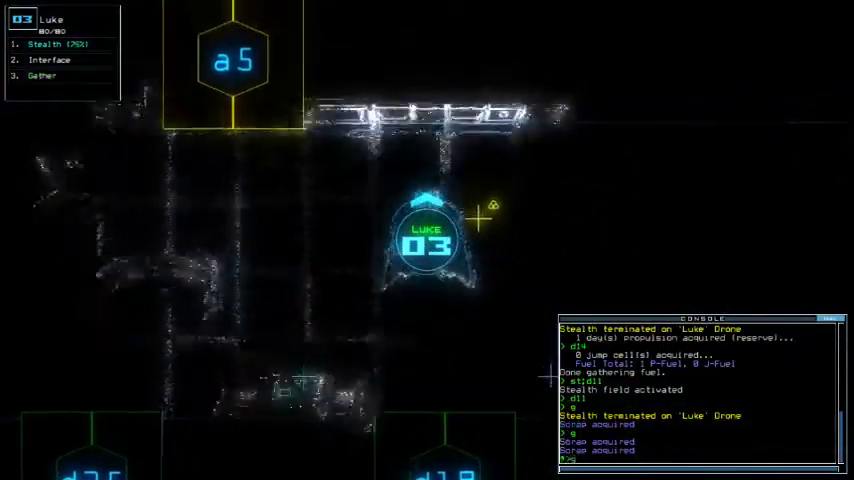
type("g")
key("Return")
type("g")
key("Return")
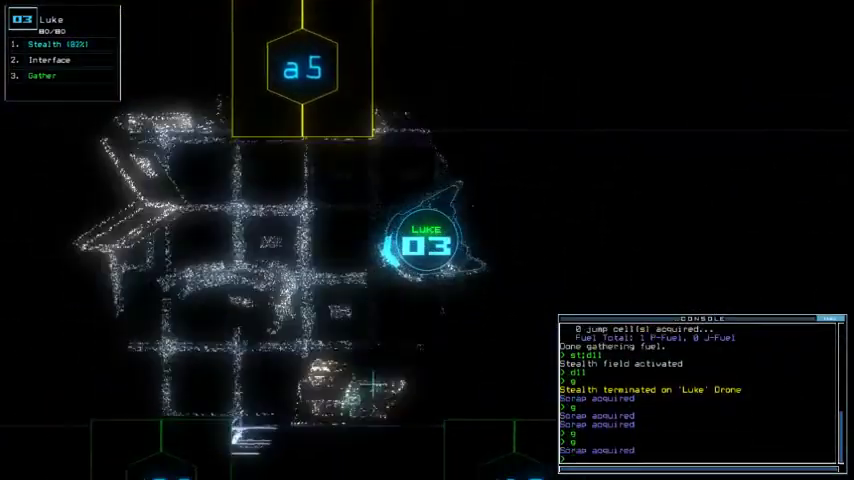
type("gate")
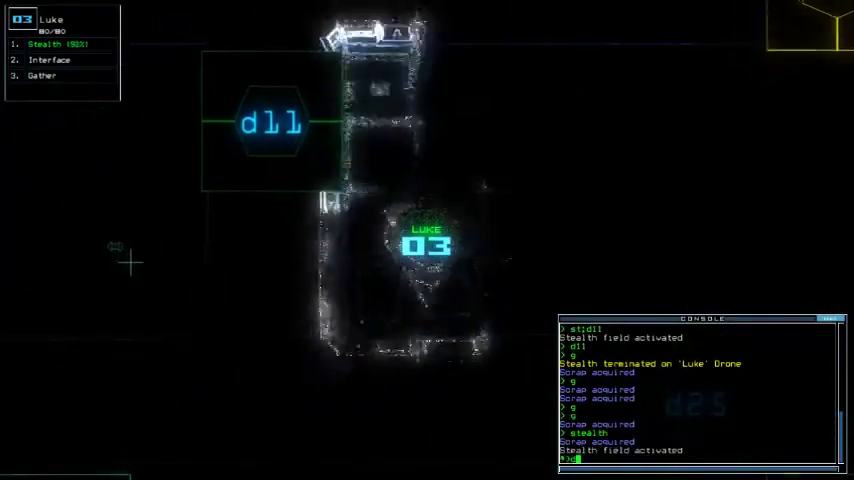
type("11")
Return drone 03 through d11 and d14, then open all doors to room r1
key("Return")
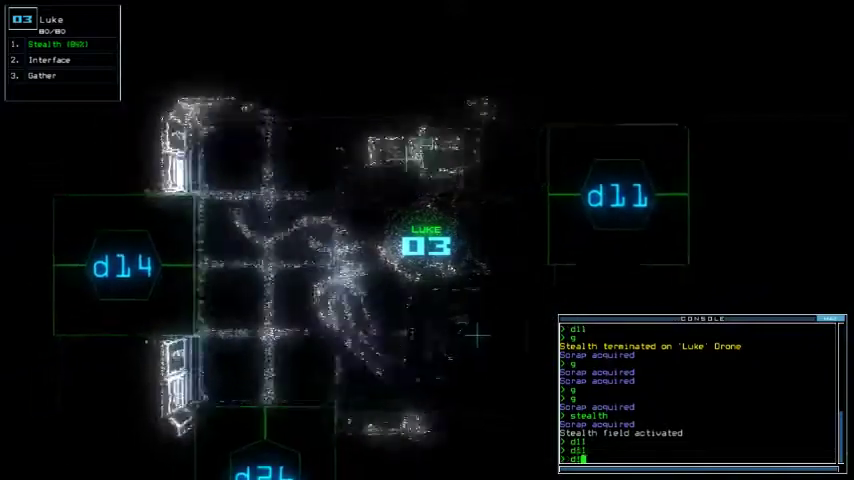
type("d14")
key("Return")
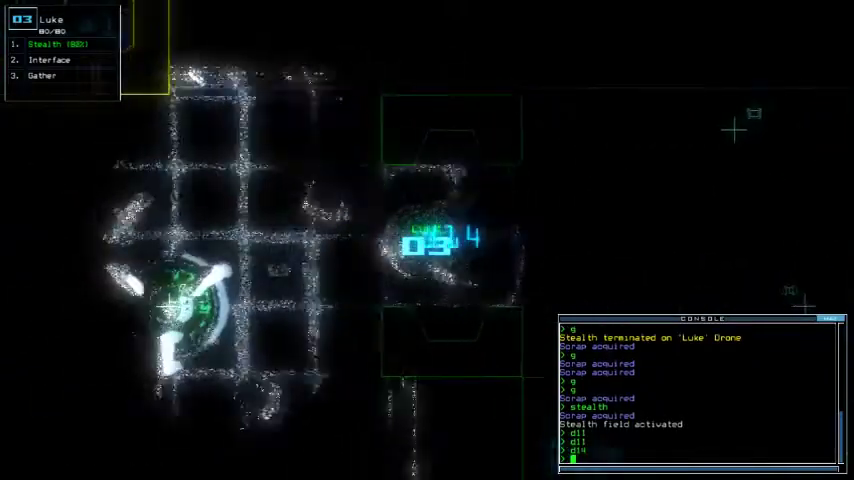
type("dr1")
key("Return")
type("swa")
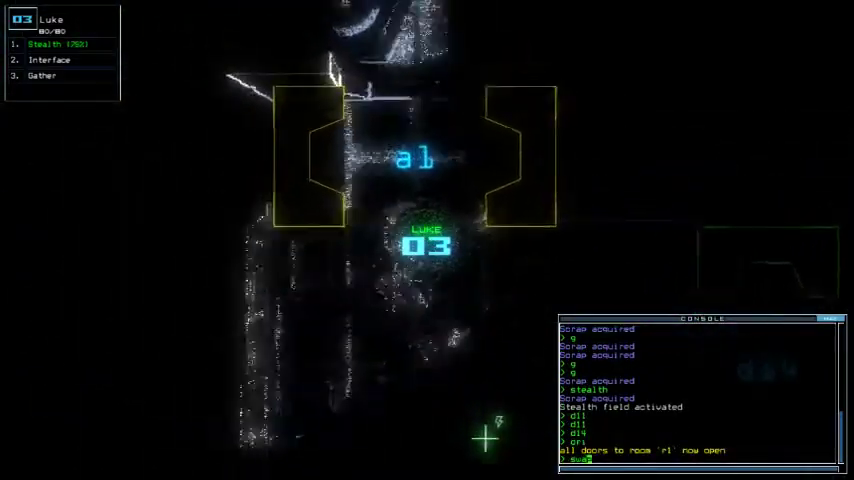
type("p 2")
Move the Tow module from drone 02 to drone 03 and close room r1's doors
key("Return")
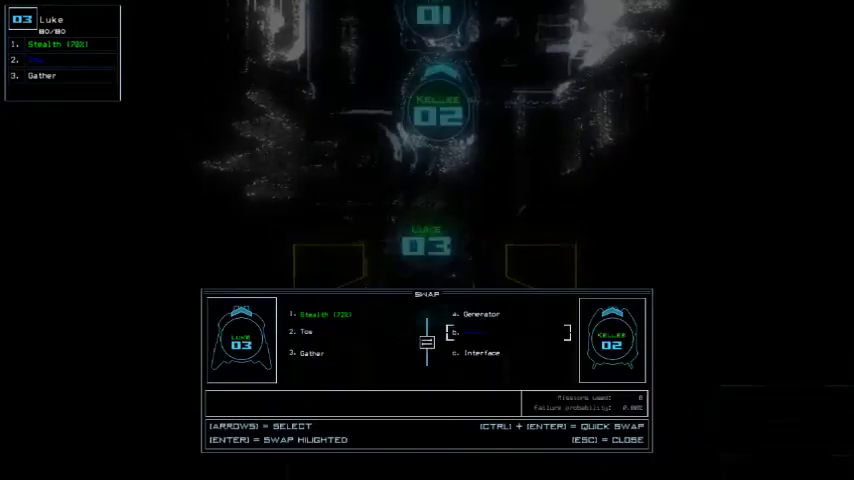
key("Escape")
type("rc")
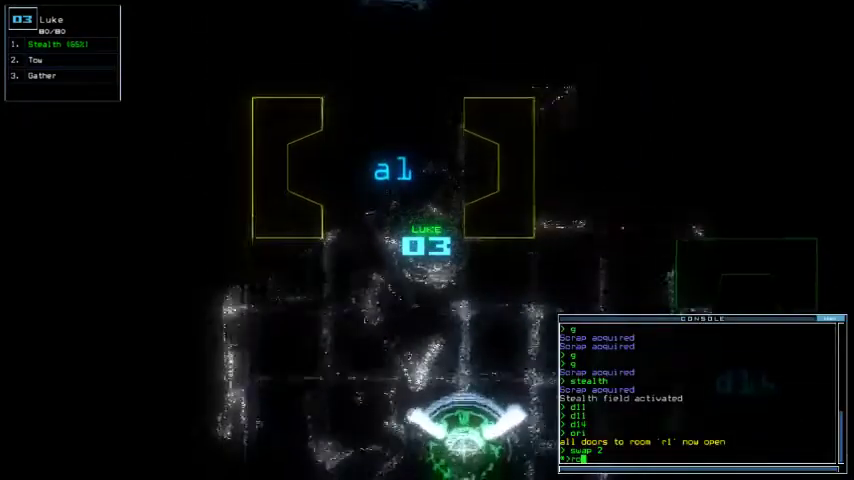
key("Return")
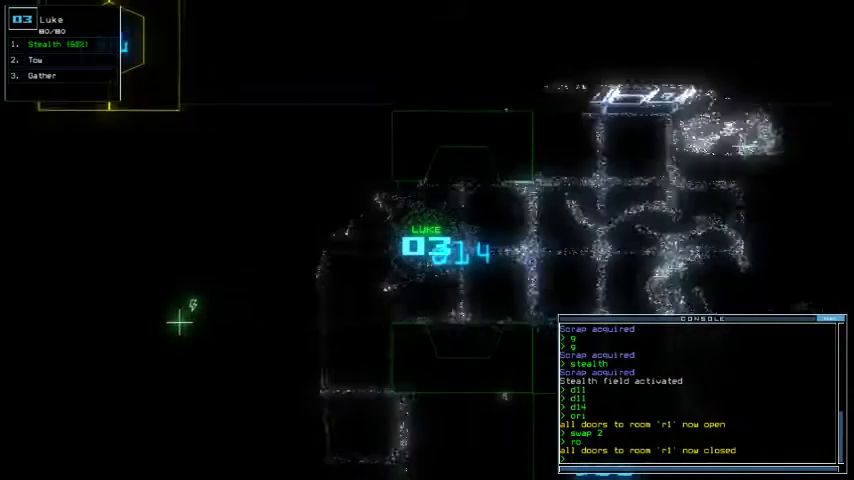
type("d14")
Send drone 03 through d14 and d11 toward the Reroute Power salvage
key("Return")
type("d1")
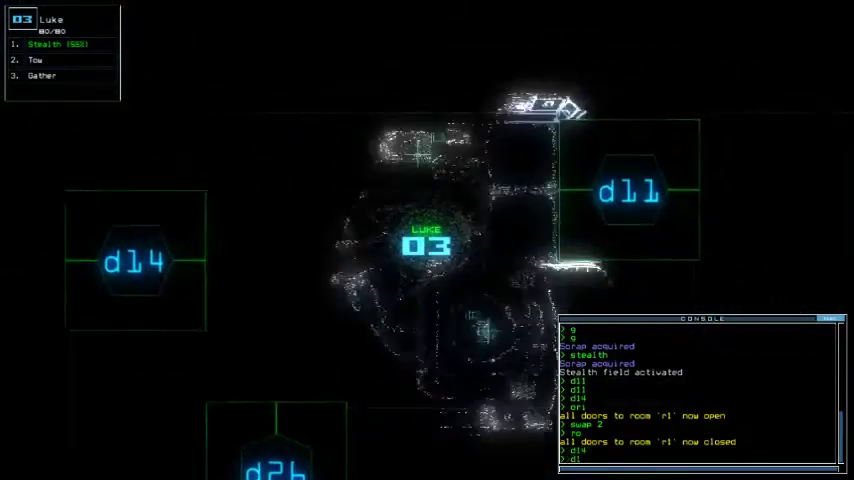
type("1")
key("Return")
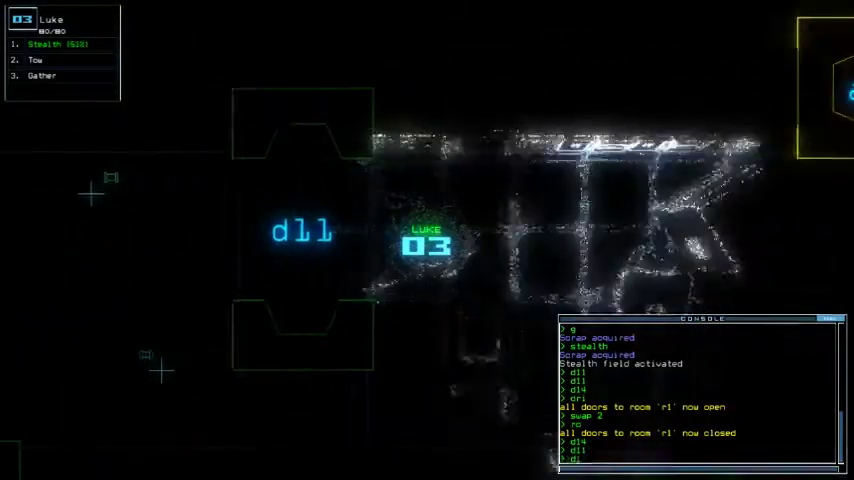
type("d11")
key("Return")
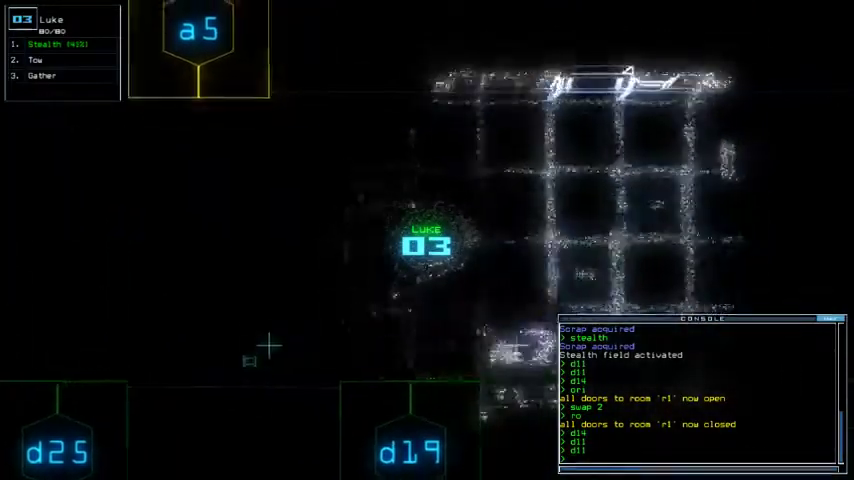
type("to")
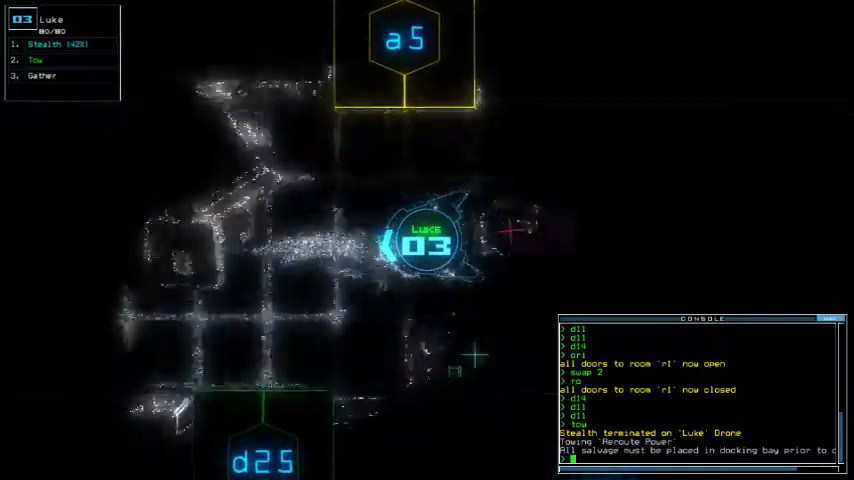
type("11")
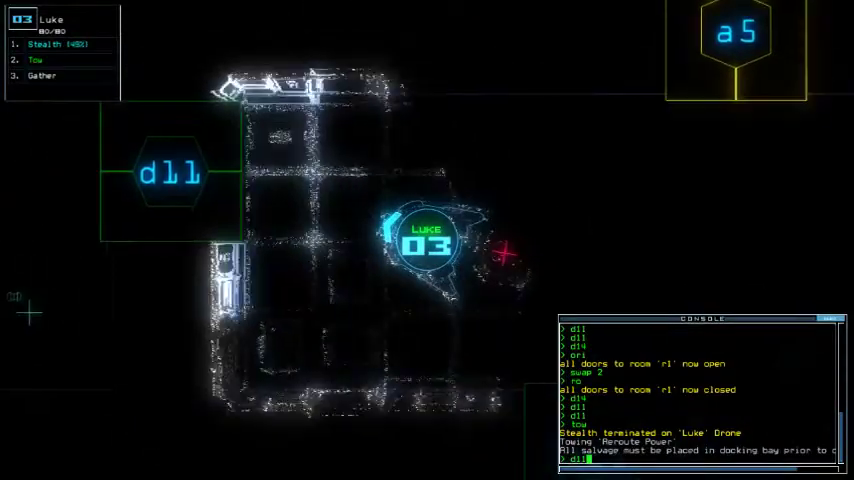
Bring drone 03 and the towed upgrade back through doors d11 and d14
key("Return")
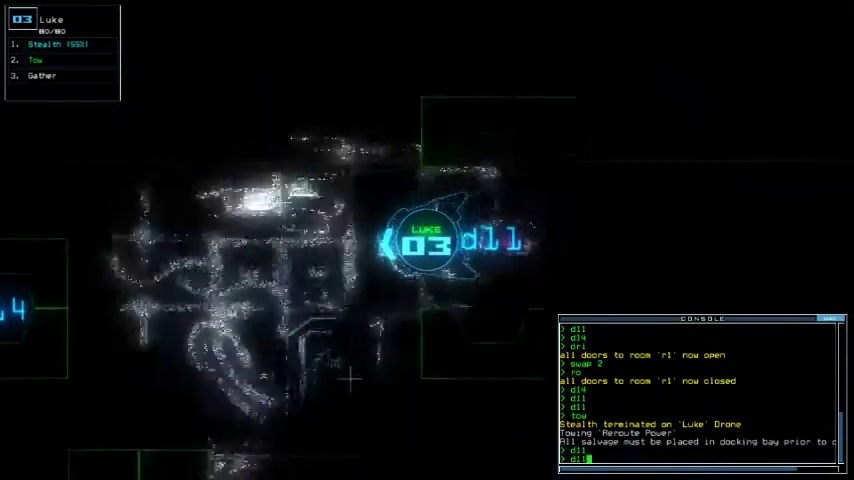
type("4")
key("Return")
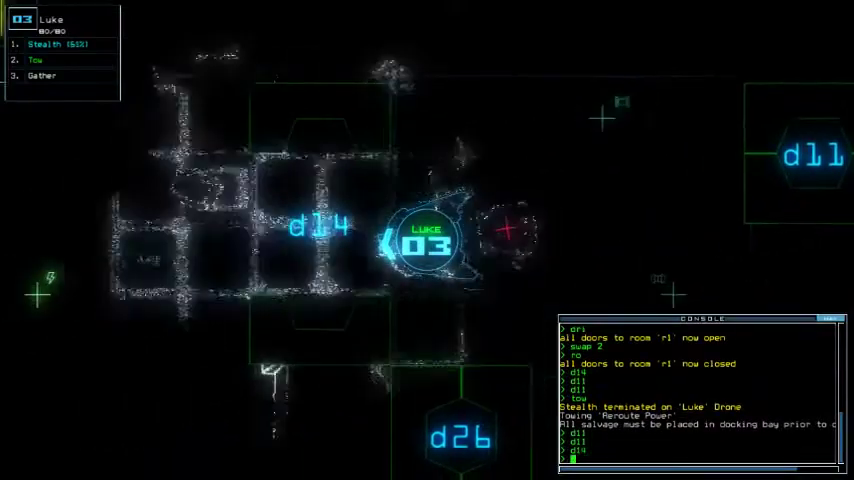
type("d14")
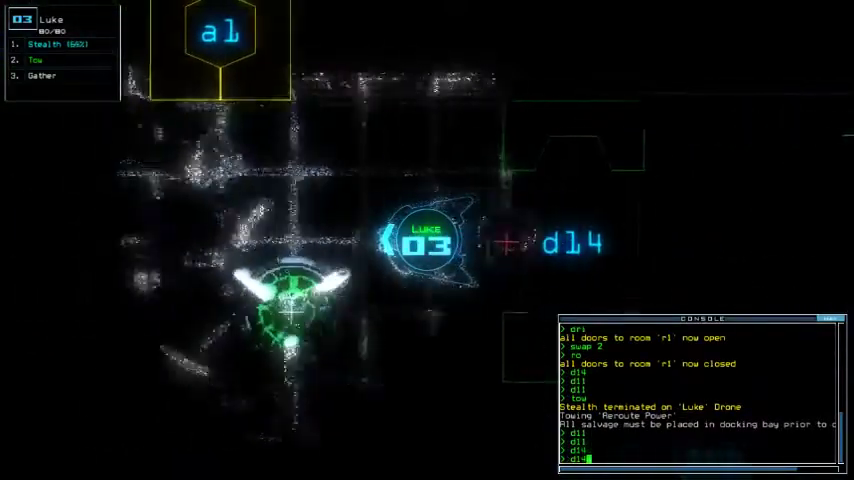
key("Return")
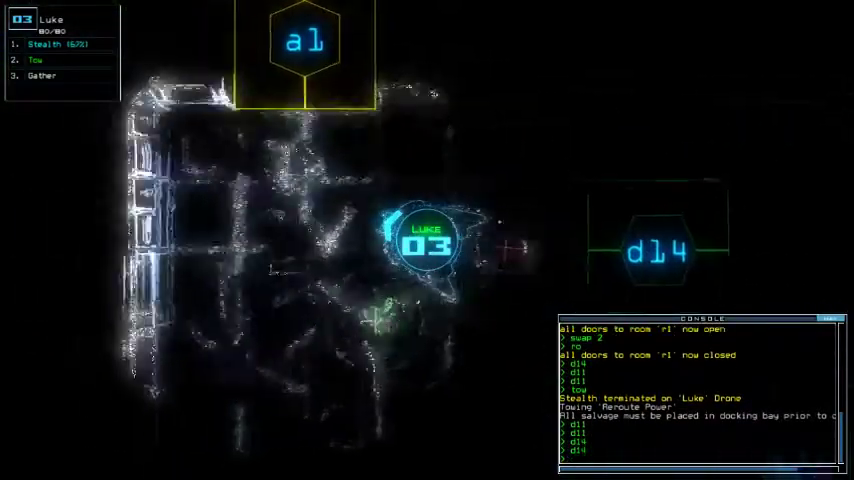
type("or1")
Cycle room r1's doors for drone 03, release the Reroute Power upgrade, and end the mission
key("Return")
type("ro")
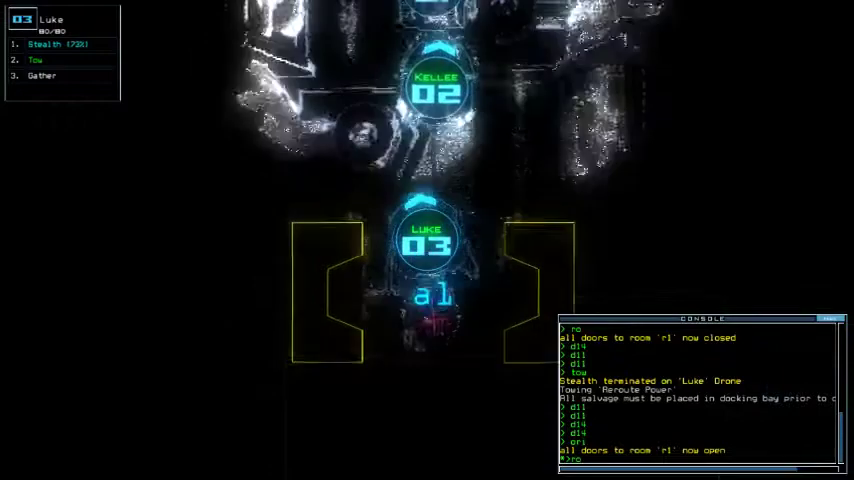
key("Return")
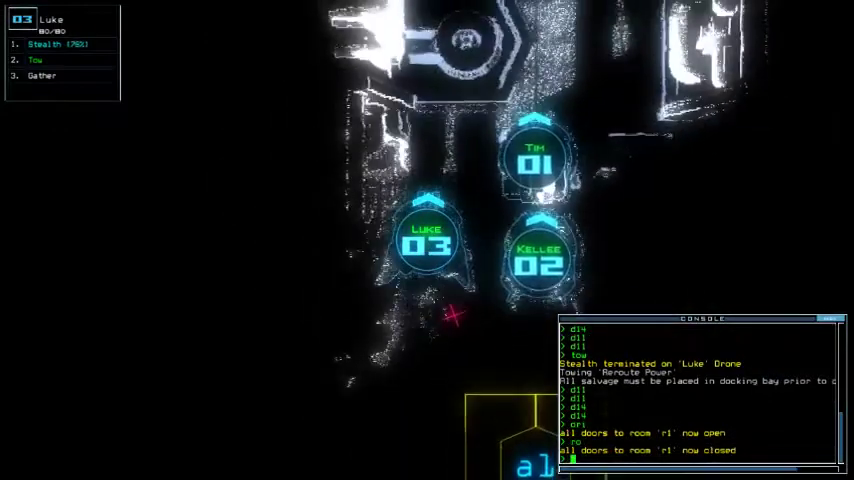
type("tow")
key("Return")
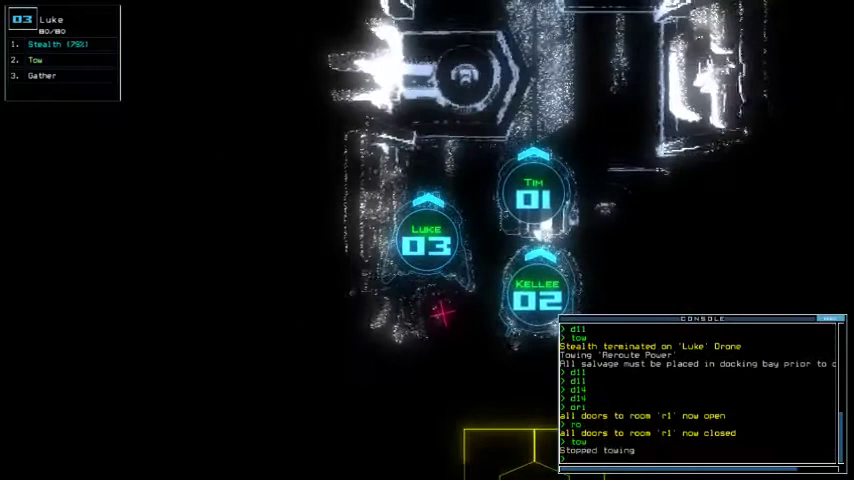
key("space")
type("out")
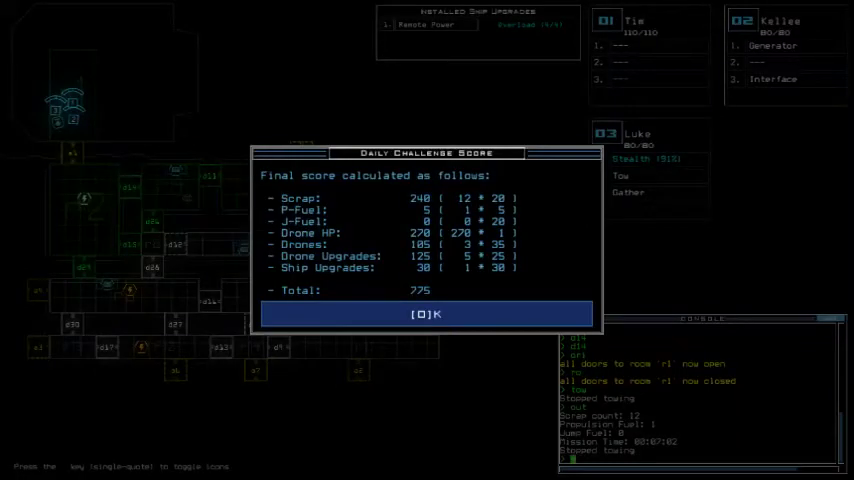
Dismiss the 775-point score to view the 12/14/2019 daily leaderboard
key("Return")
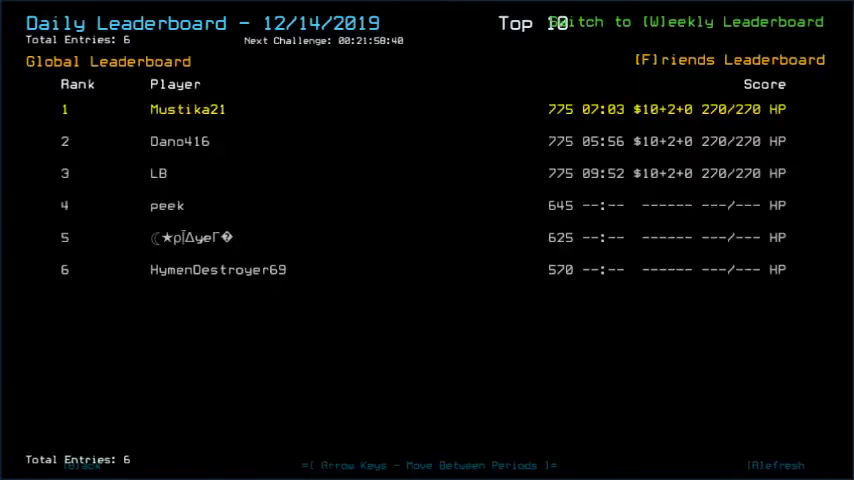